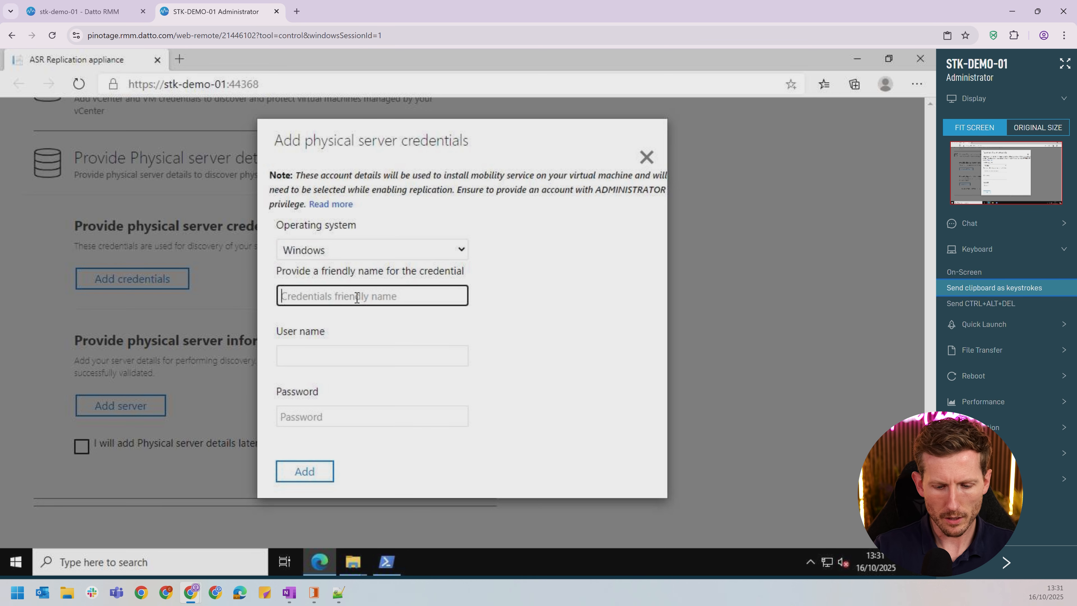
Step: Add Windows physical server credentials with friendly name demo-creds, user name administrator and the account password
{"action": "type", "text": "den"}
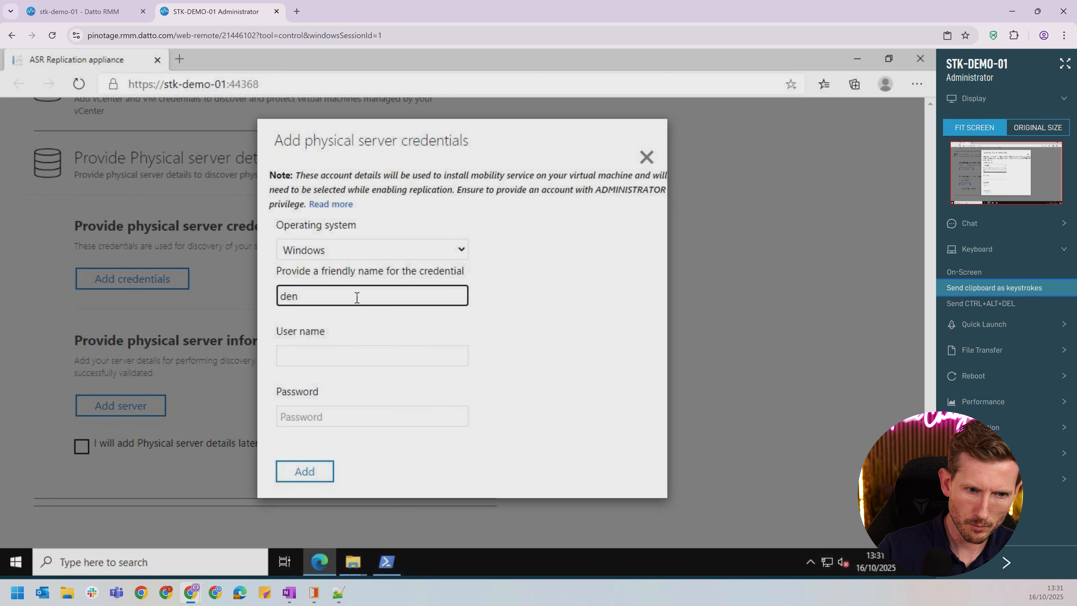
{"action": "type", "text": "o-creds"}
{"action": "left_click", "coordinate": [333, 365]}
{"action": "type", "text": "administrator"}
{"action": "key", "text": "Tab"}
{"action": "type", "text": "•••••••••••••"}
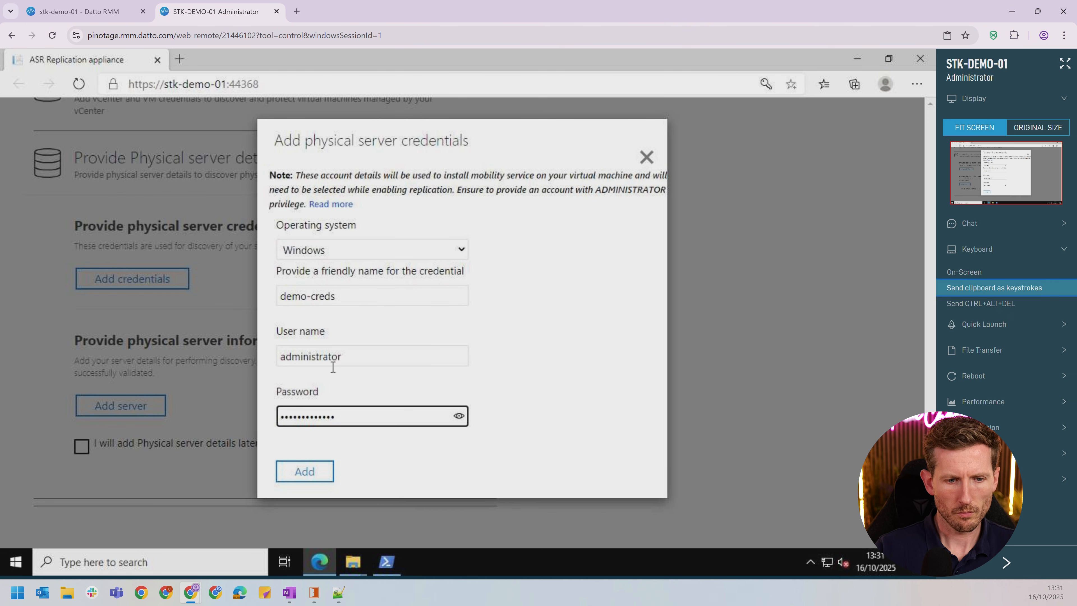
{"action": "left_click", "coordinate": [306, 472]}
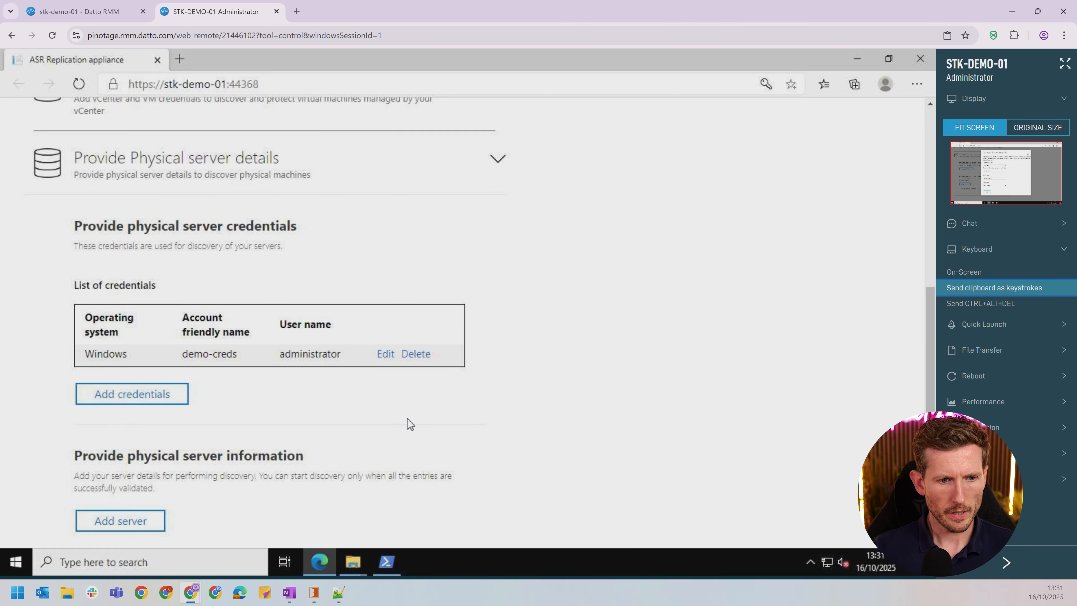
Step: Add a physical server using the IP address copied from the stk-demo-02 device page, 10.0.100.56, with the demo-creds credential account
{"action": "scroll", "coordinate": [135, 453], "scroll_direction": "down", "scroll_amount": 2}
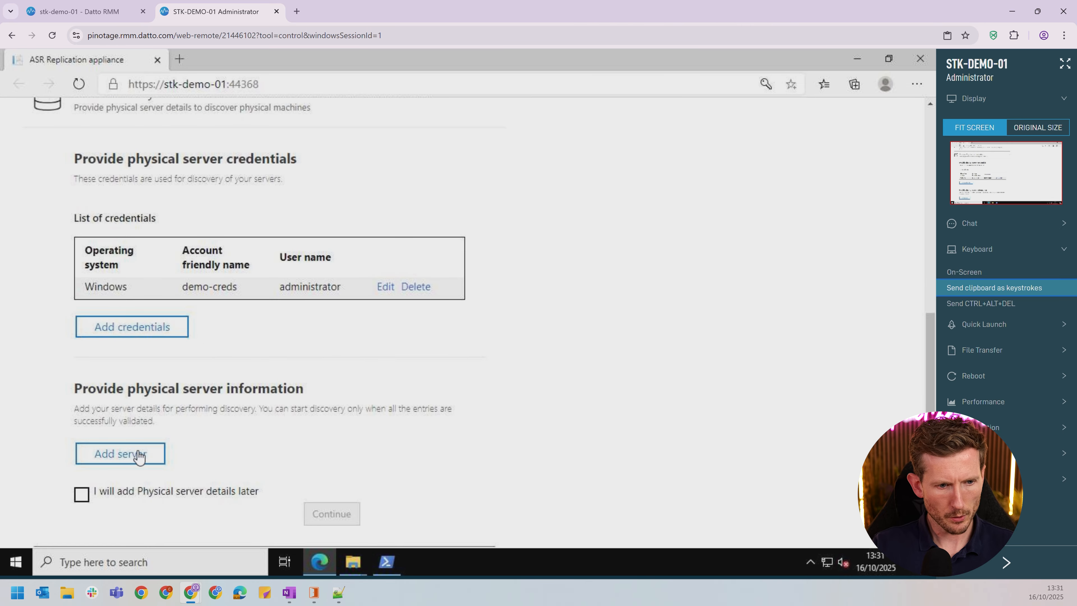
{"action": "left_click", "coordinate": [127, 454]}
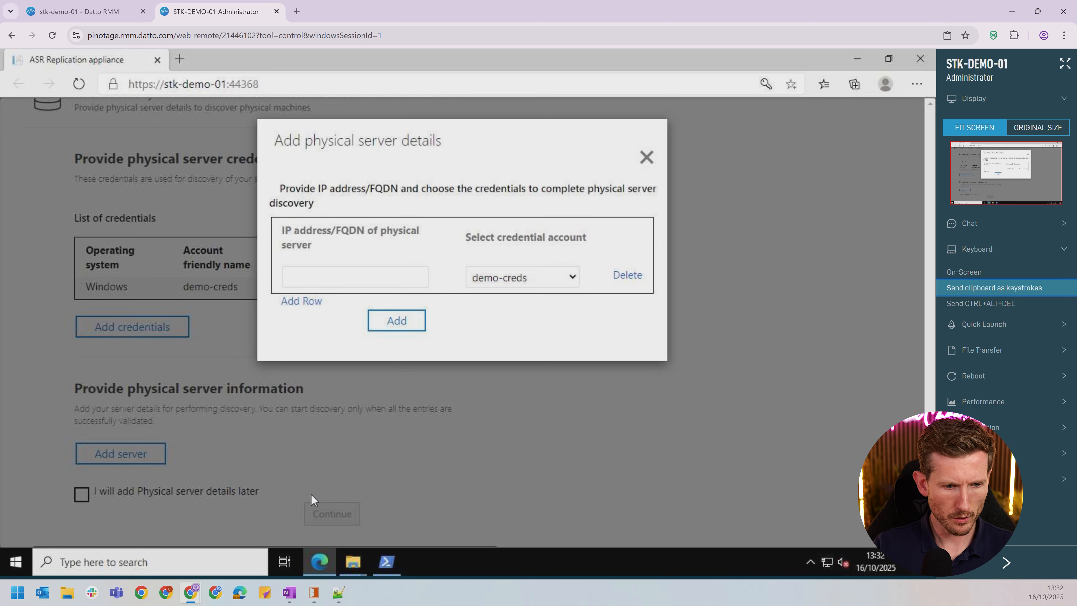
{"action": "mouse_move", "coordinate": [191, 592]}
{"action": "left_click", "coordinate": [199, 528]}
{"action": "left_click_drag", "start_coordinate": [511, 271], "coordinate": [480, 272]}
{"action": "key", "text": "ctrl+c"}
{"action": "key", "text": "ctrl+Tab"}
{"action": "key", "text": "ctrl+v"}
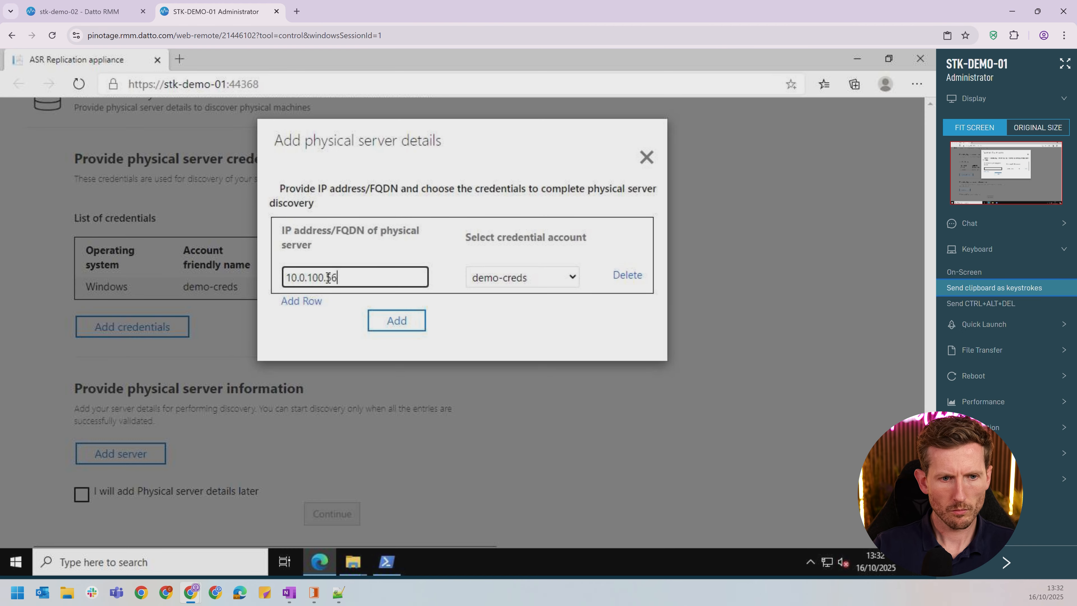
{"action": "left_click", "coordinate": [571, 278]}
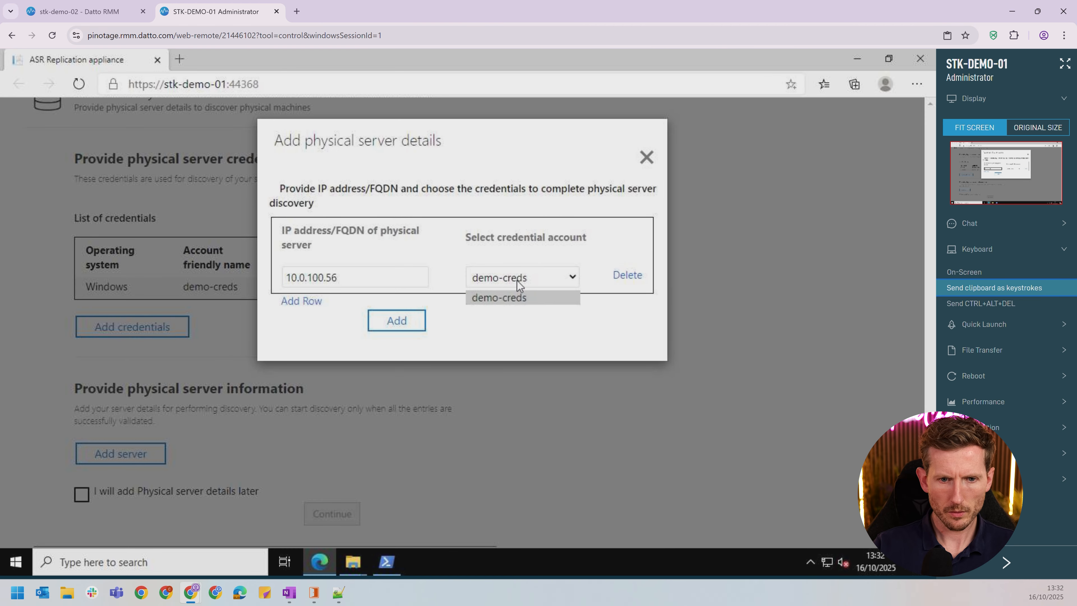
{"action": "left_click", "coordinate": [492, 280]}
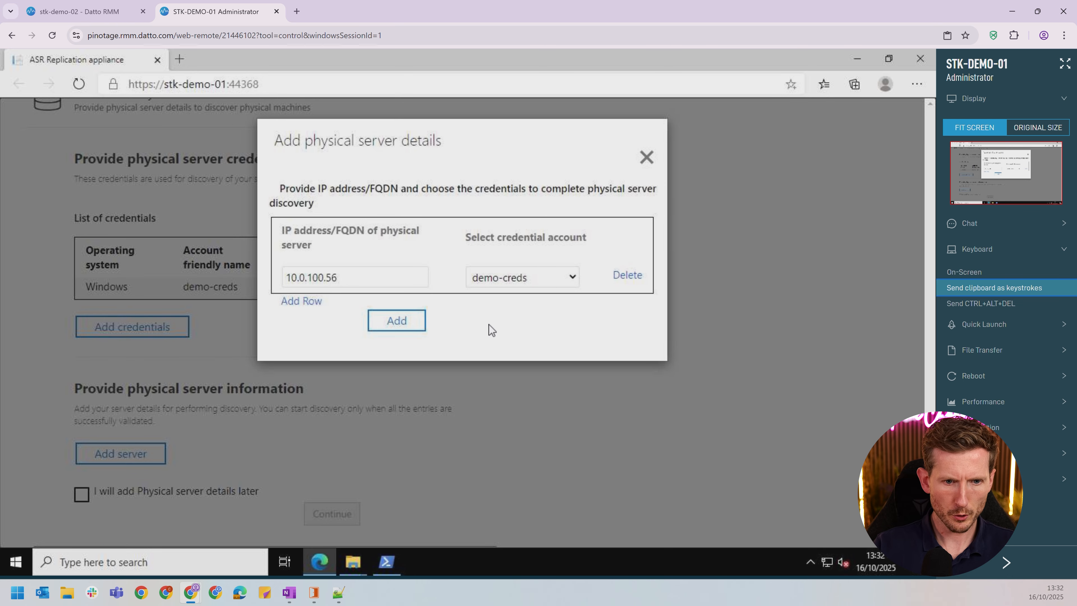
{"action": "left_click", "coordinate": [411, 321]}
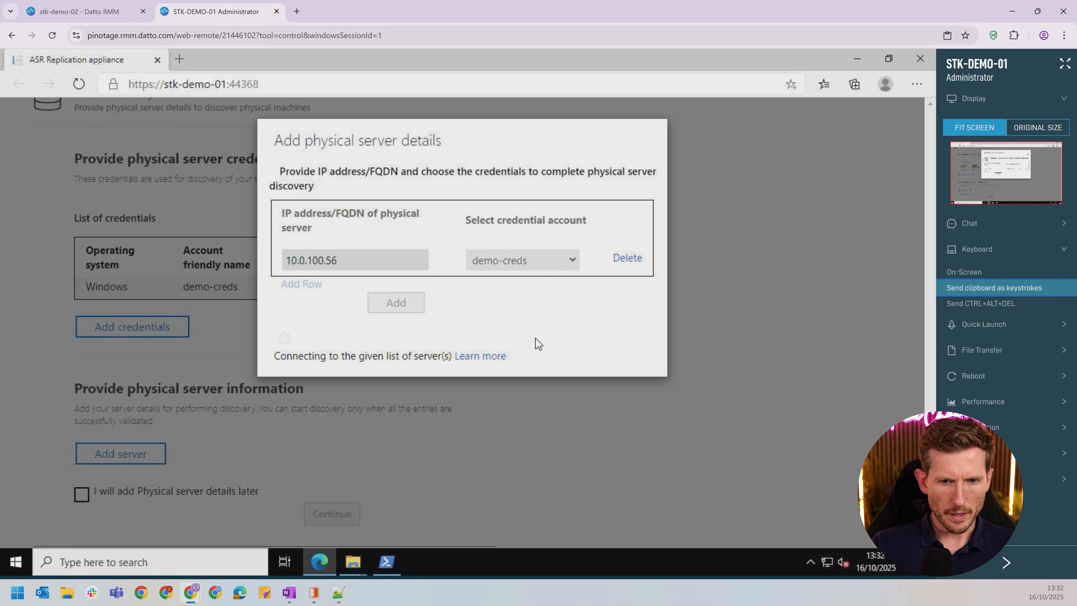
Step: Complete the appliance configuration with the physical server details, retrying it once, and open the appliance's management view
{"action": "scroll", "coordinate": [552, 332], "scroll_direction": "down", "scroll_amount": 5}
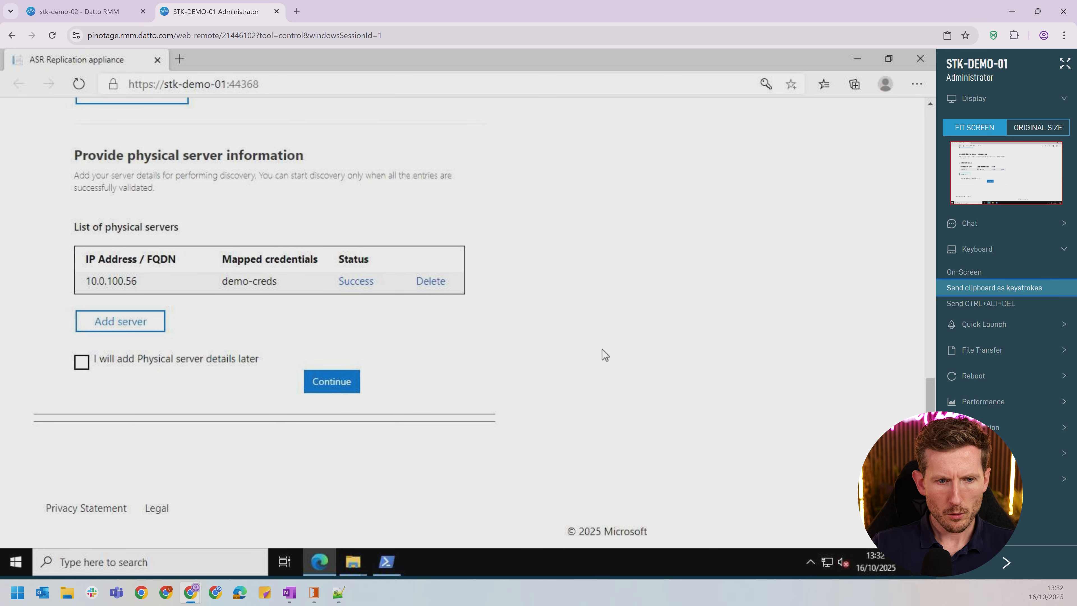
{"action": "left_click", "coordinate": [332, 383]}
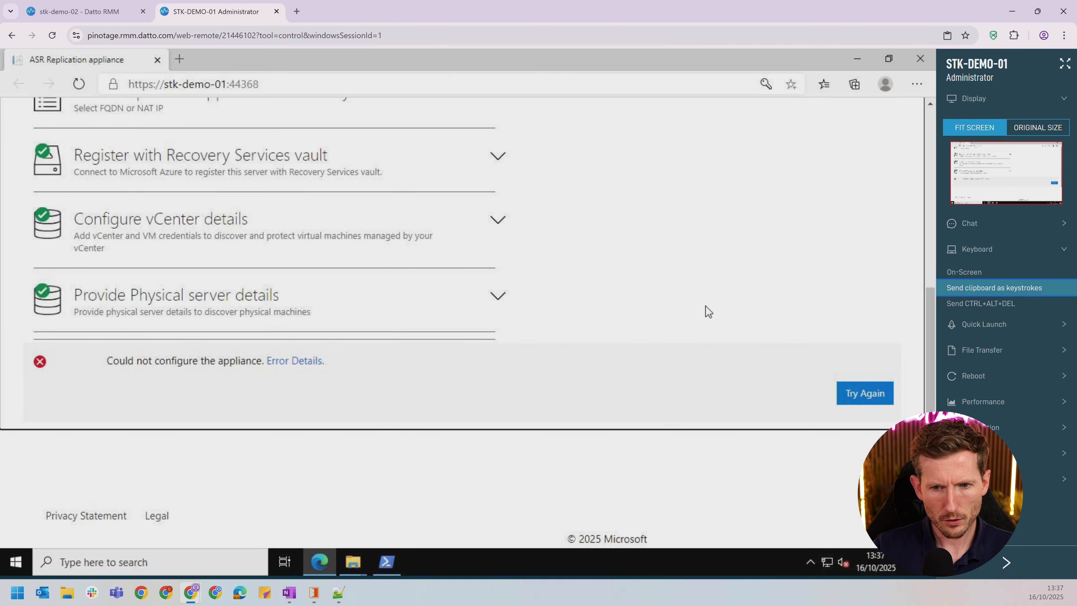
{"action": "left_click", "coordinate": [861, 399]}
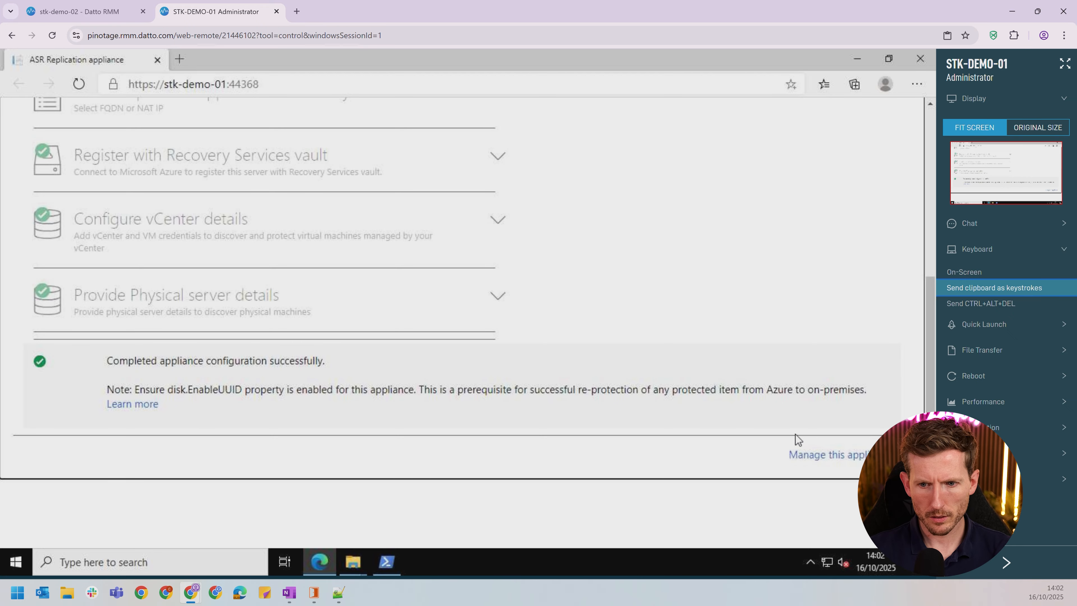
{"action": "left_click", "coordinate": [841, 458]}
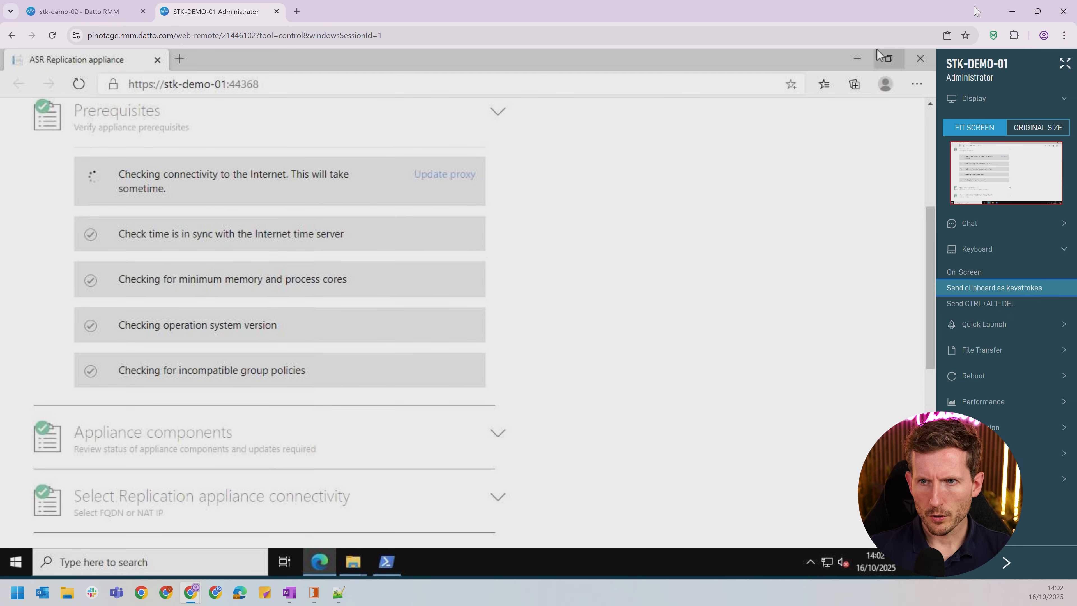
Step: Switch to the Azure portal and check the Demo-01 appliance under the vault's Site Recovery infrastructure for VMware and physical machines
{"action": "left_click", "coordinate": [1012, 12]}
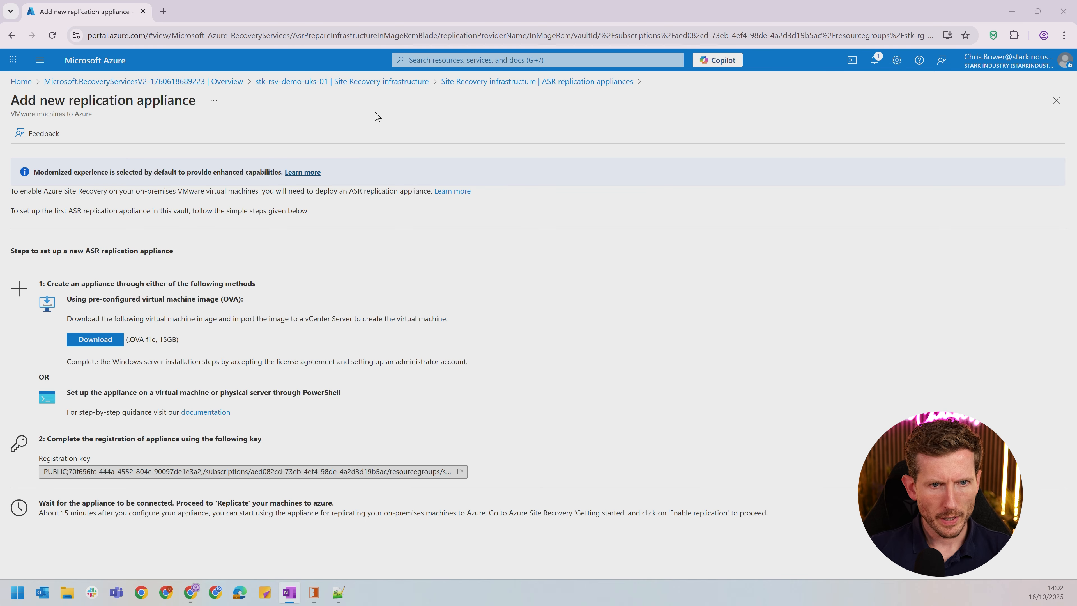
{"action": "left_click", "coordinate": [402, 81]}
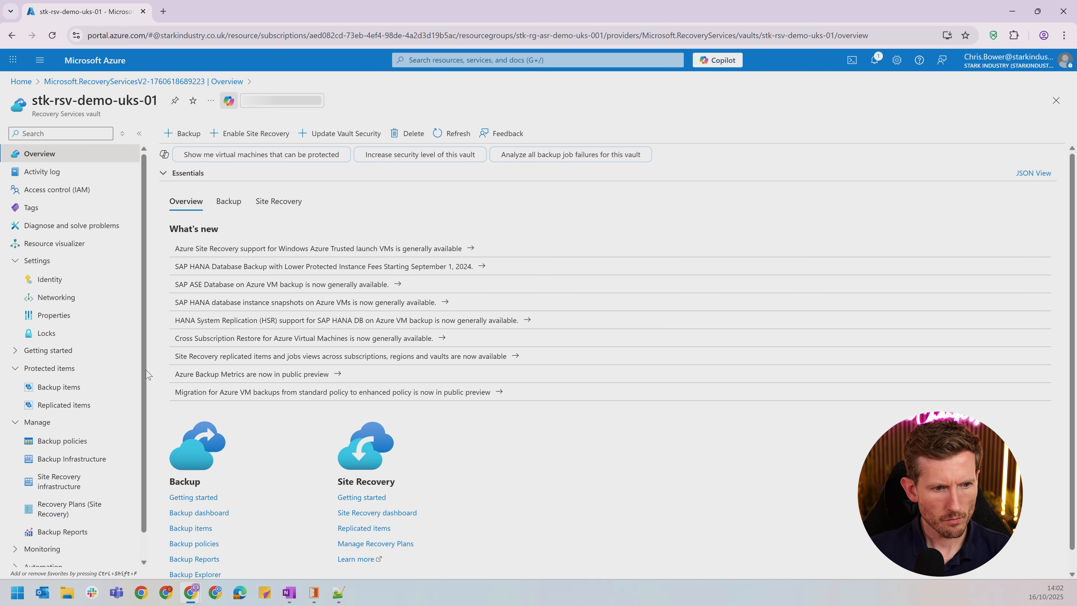
{"action": "scroll", "coordinate": [85, 425], "scroll_direction": "down", "scroll_amount": 1}
{"action": "left_click", "coordinate": [64, 451]}
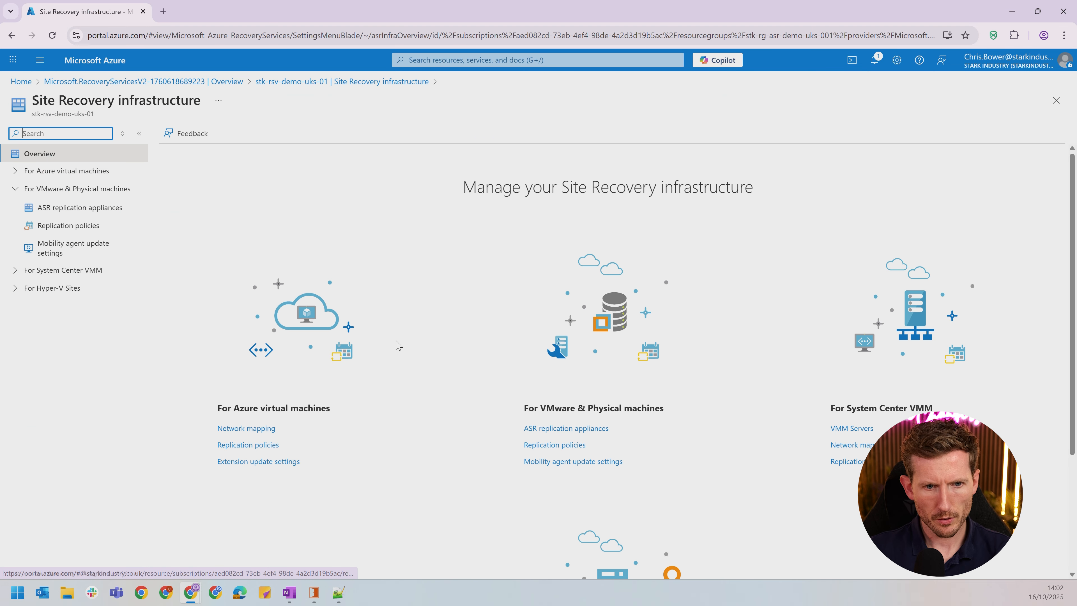
{"action": "left_click", "coordinate": [70, 208]}
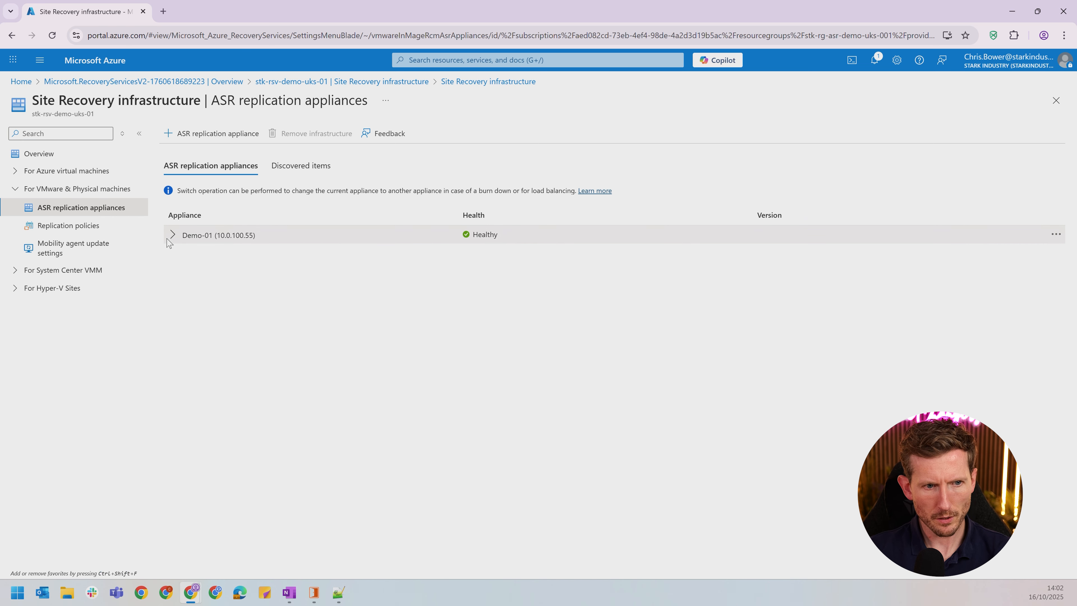
{"action": "left_click", "coordinate": [172, 236]}
{"action": "left_click", "coordinate": [174, 236]}
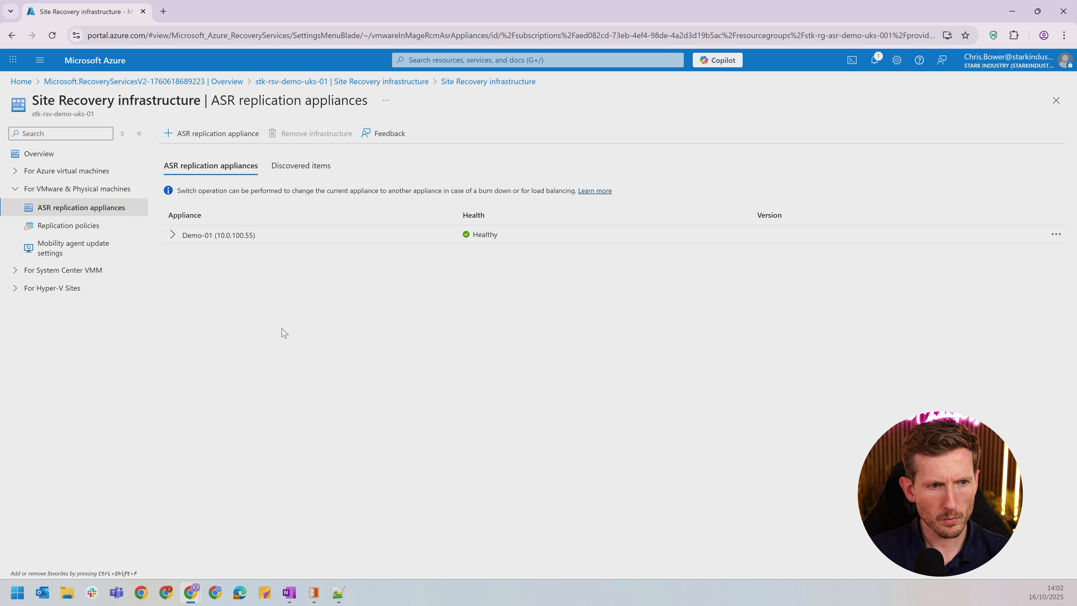
Step: From the replicated items of vault stk-rsv-demo-uks-01, start enabling replication for VMware and physical machines to Azure
{"action": "left_click", "coordinate": [401, 81]}
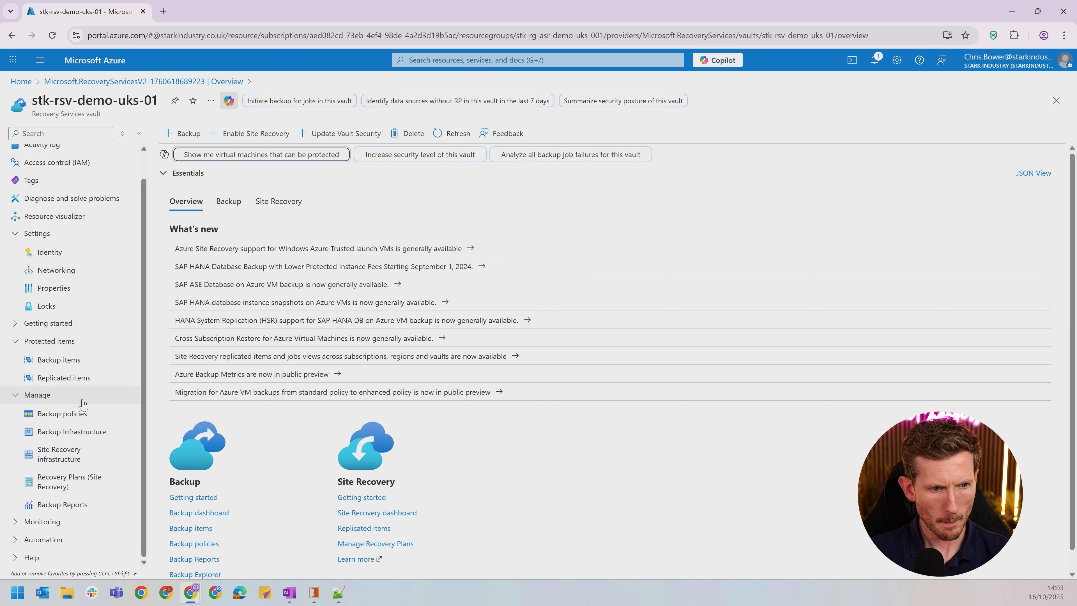
{"action": "left_click", "coordinate": [70, 378]}
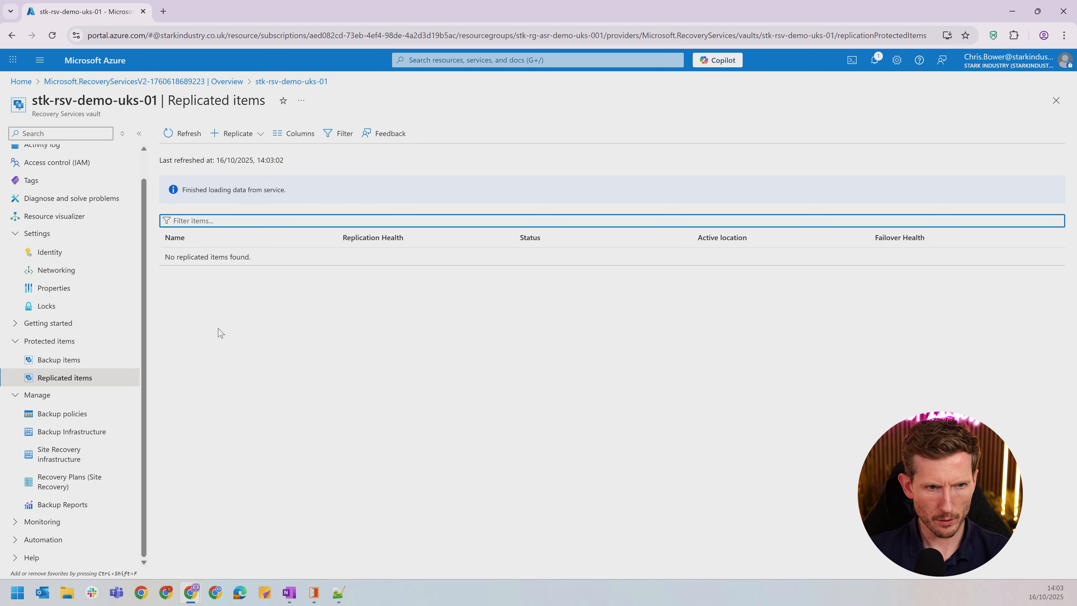
{"action": "left_click", "coordinate": [260, 134]}
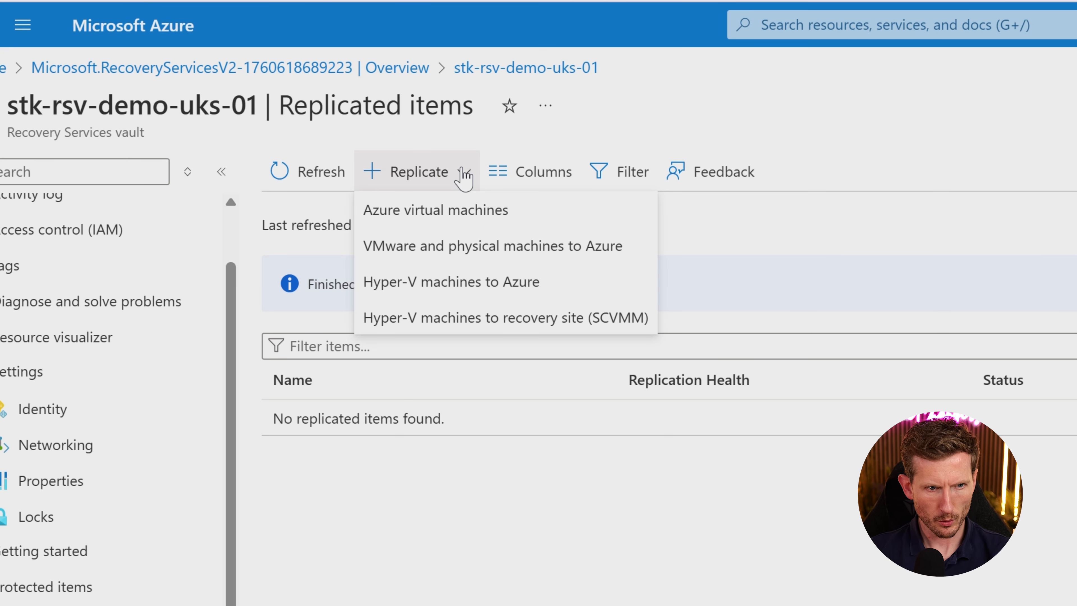
{"action": "left_click", "coordinate": [556, 255]}
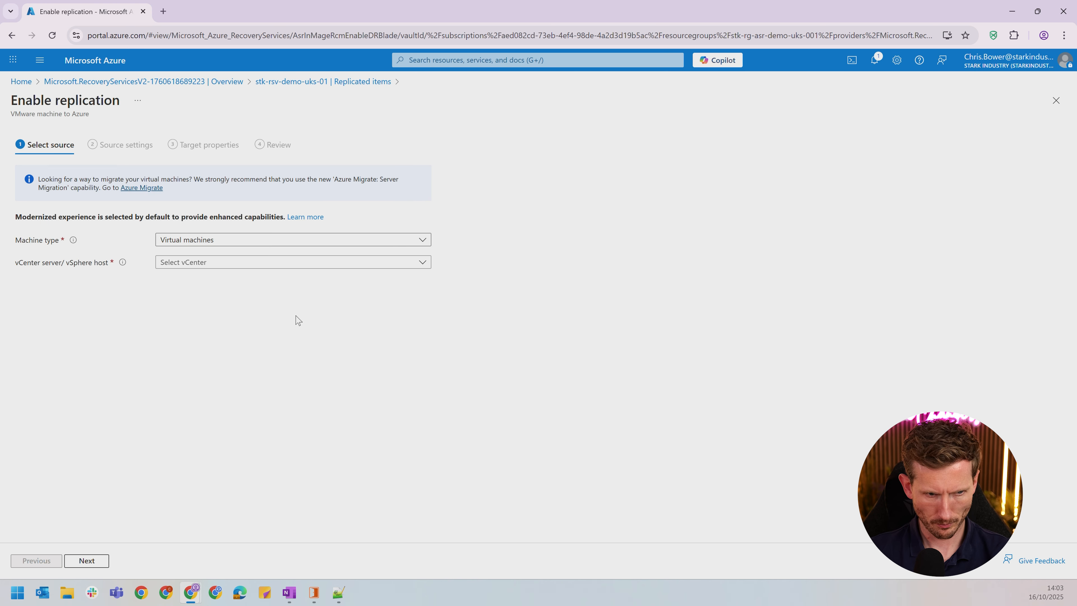
Step: Set the source machine type to Physical machines, select stk-demo-02 for replication and proceed to the source settings
{"action": "left_click", "coordinate": [204, 234]}
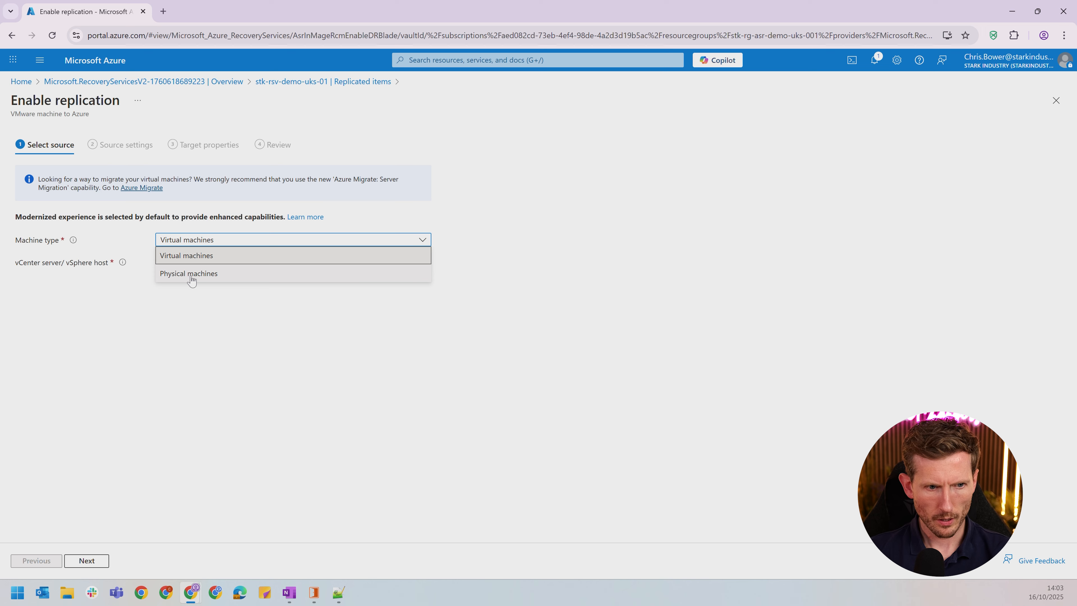
{"action": "left_click", "coordinate": [191, 275]}
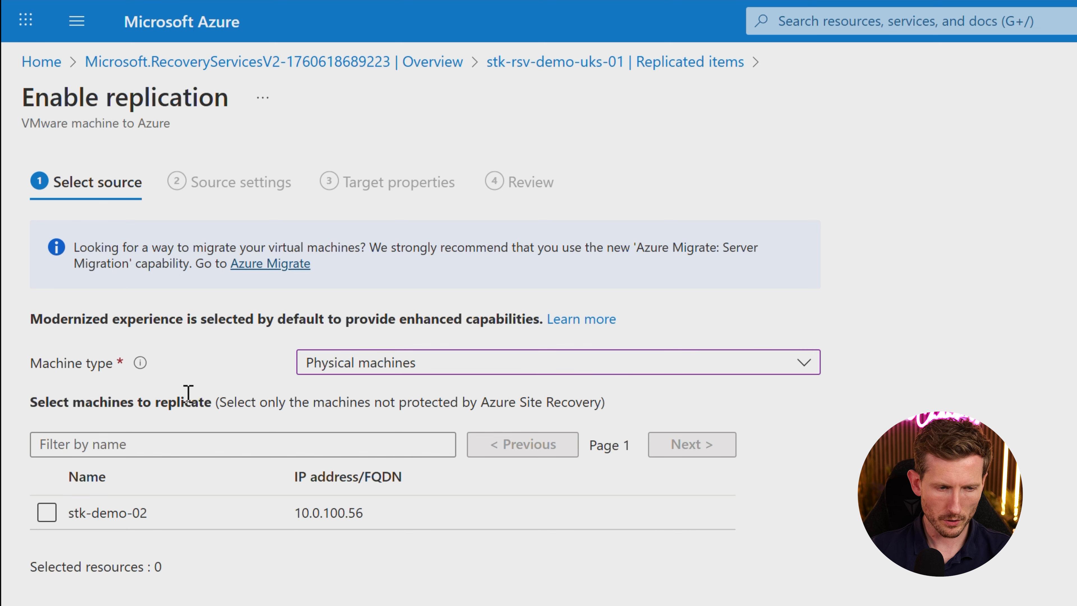
{"action": "left_click", "coordinate": [46, 513]}
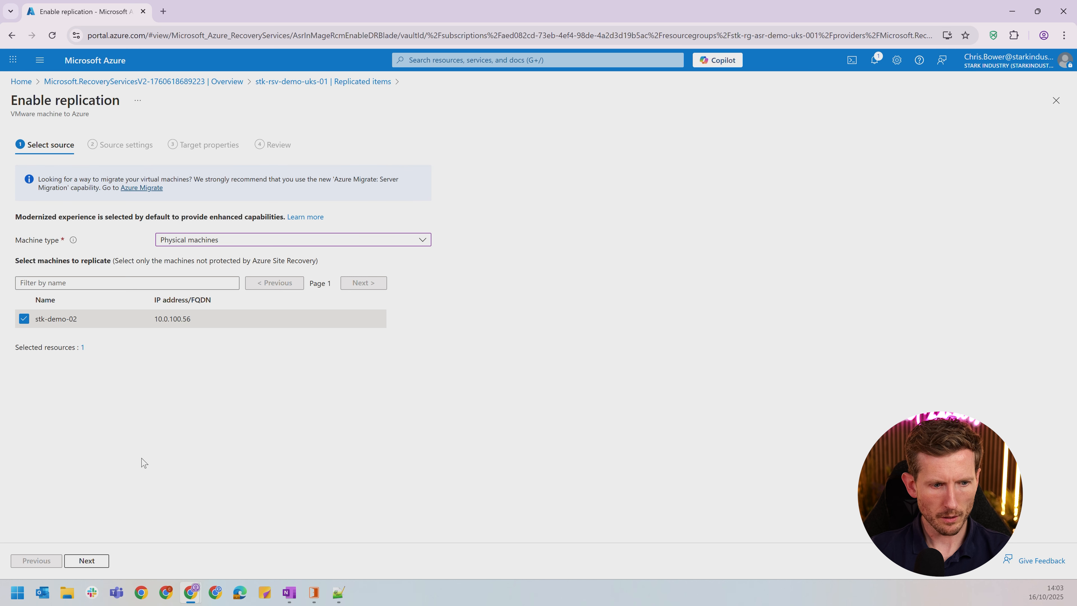
{"action": "left_click", "coordinate": [86, 561]}
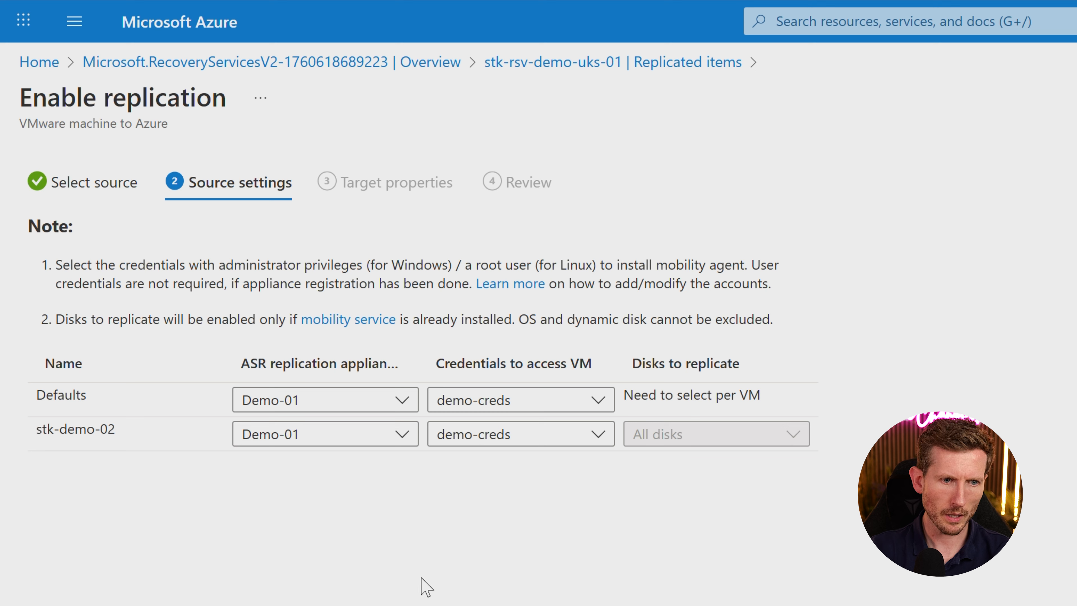
Step: Keep appliance Demo-01 and credentials demo-creds as the source settings for stk-demo-02, and proceed to the target properties
{"action": "left_click", "coordinate": [403, 434]}
{"action": "left_click", "coordinate": [404, 435]}
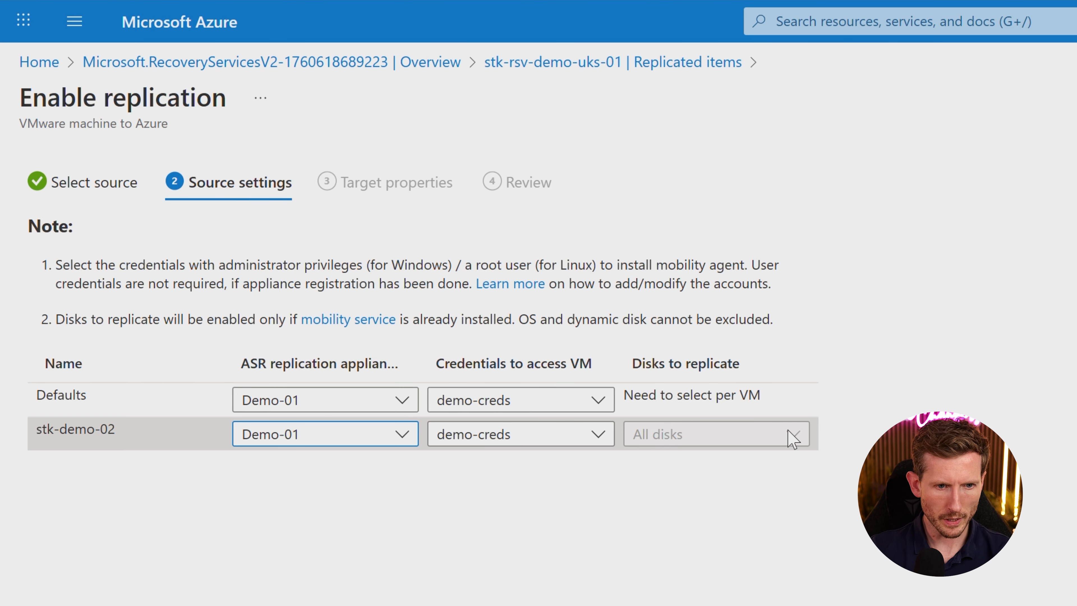
{"action": "left_click", "coordinate": [621, 599]}
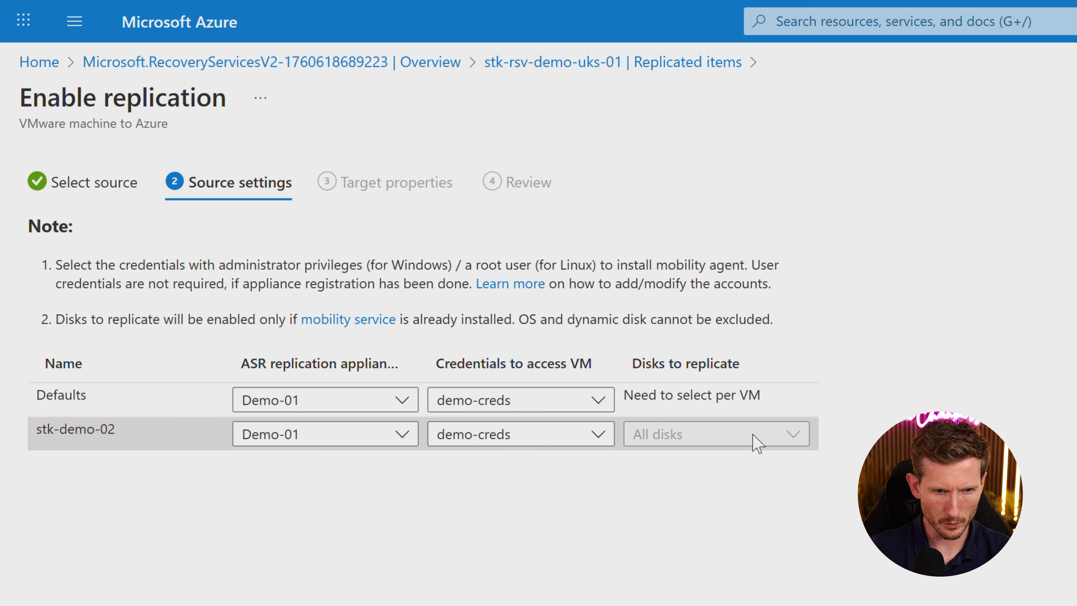
{"action": "left_click", "coordinate": [97, 560]}
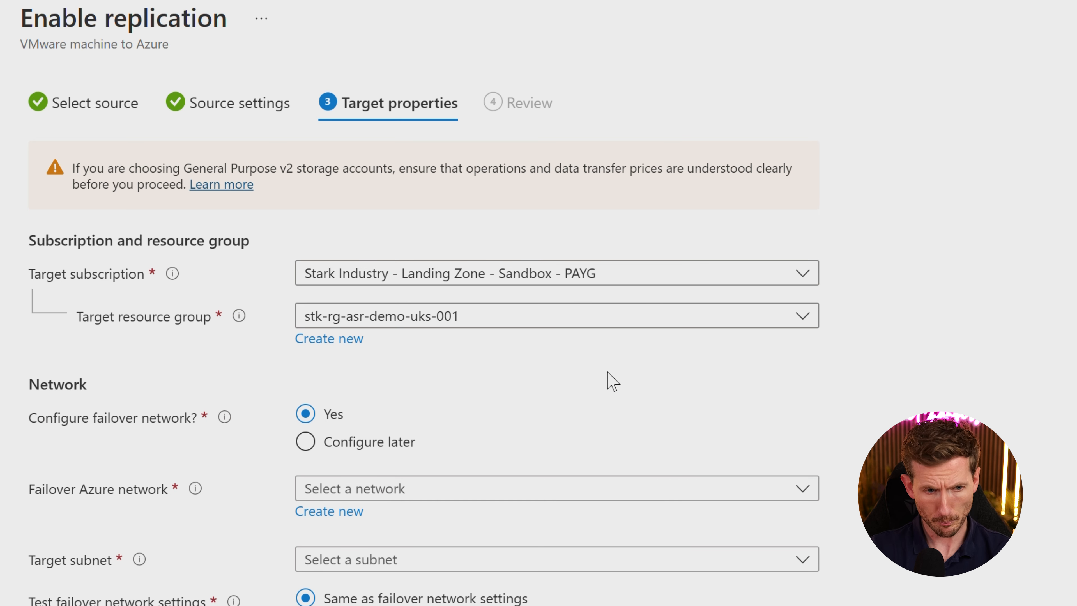
Step: Set the failover Azure network to stk-vnet-asr-demo-uks-001 and keep snet-demo as the target subnet
{"action": "scroll", "coordinate": [610, 380], "scroll_direction": "down", "scroll_amount": 2}
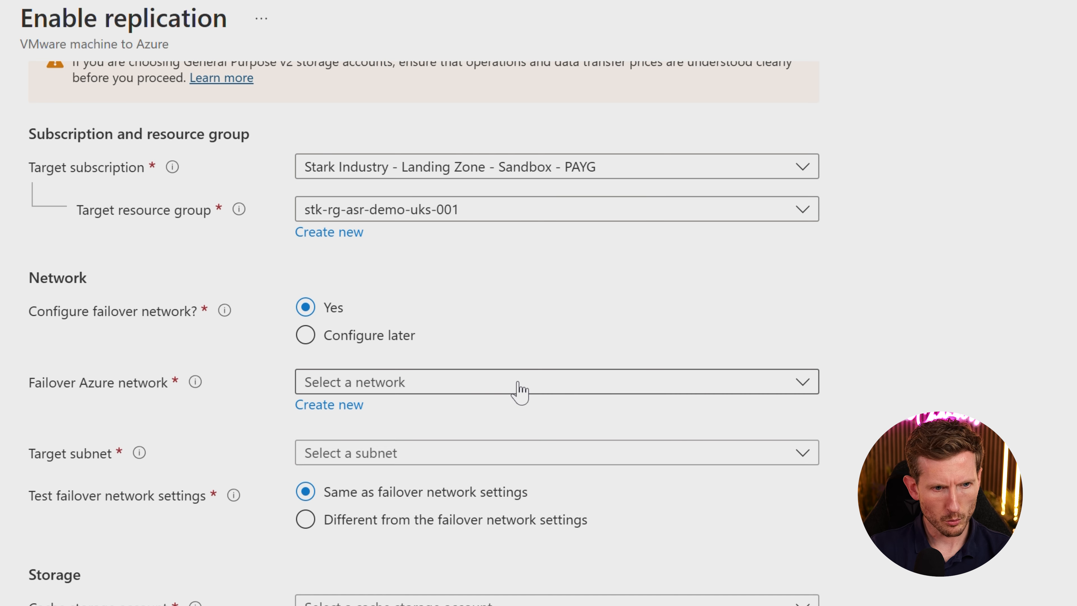
{"action": "left_click", "coordinate": [590, 386]}
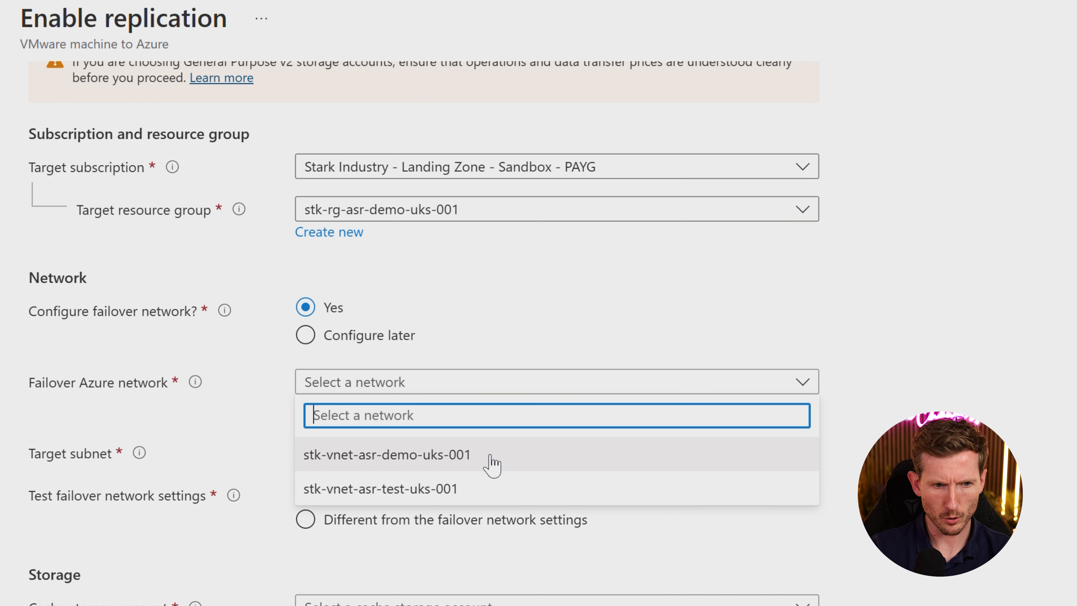
{"action": "left_click", "coordinate": [458, 458]}
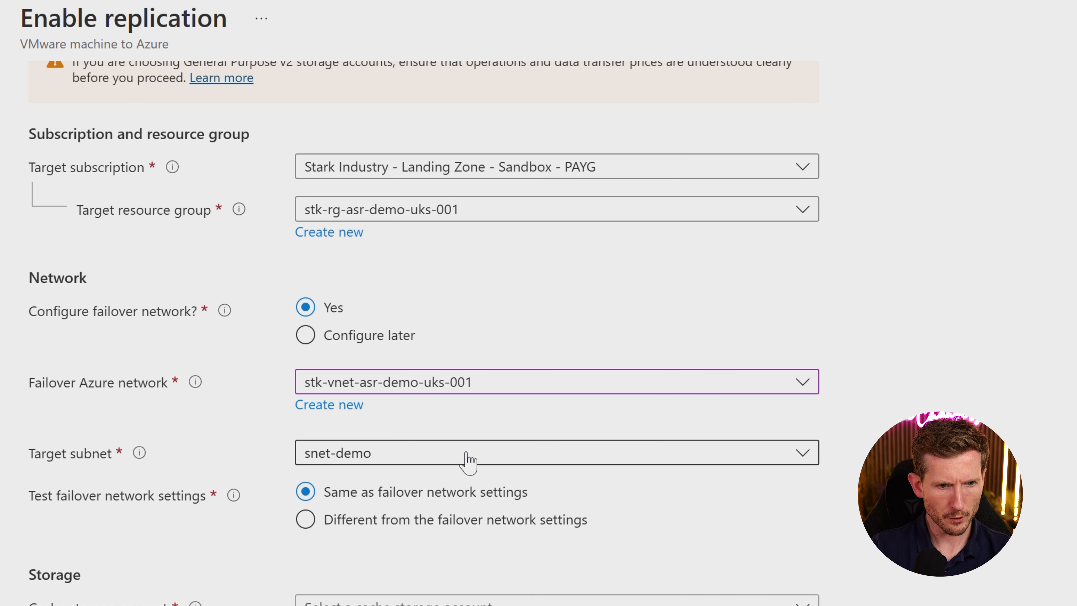
{"action": "left_click", "coordinate": [440, 451]}
{"action": "left_click", "coordinate": [388, 451]}
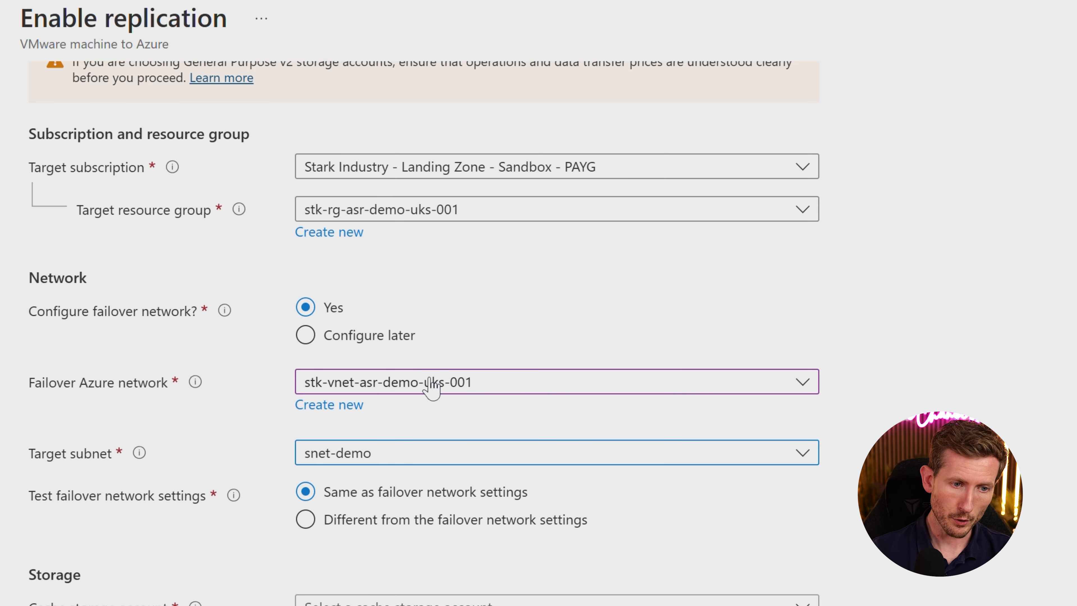
Step: Make the test failover network settings different from the failover network and choose stk-vnet-asr-test-uks-001 as the test failover network
{"action": "left_click", "coordinate": [353, 521]}
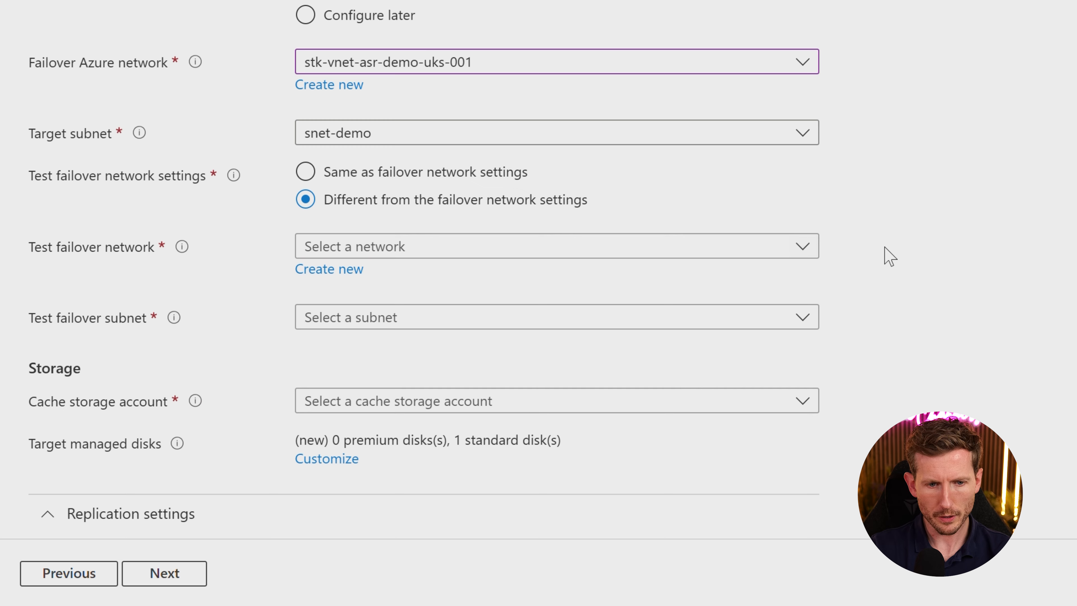
{"action": "left_click", "coordinate": [771, 254]}
{"action": "left_click", "coordinate": [386, 355]}
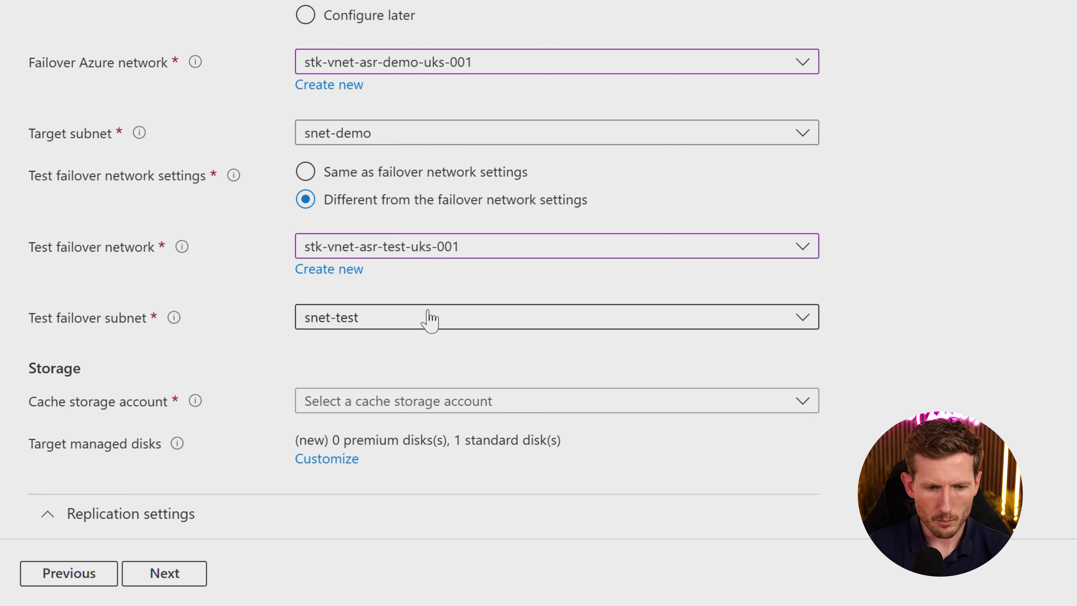
Step: Set the cache storage account to the new mj4f9mstkrsvdev2acache [StandardLRS] account
{"action": "scroll", "coordinate": [424, 319], "scroll_direction": "down", "scroll_amount": 5}
{"action": "left_click", "coordinate": [695, 191]}
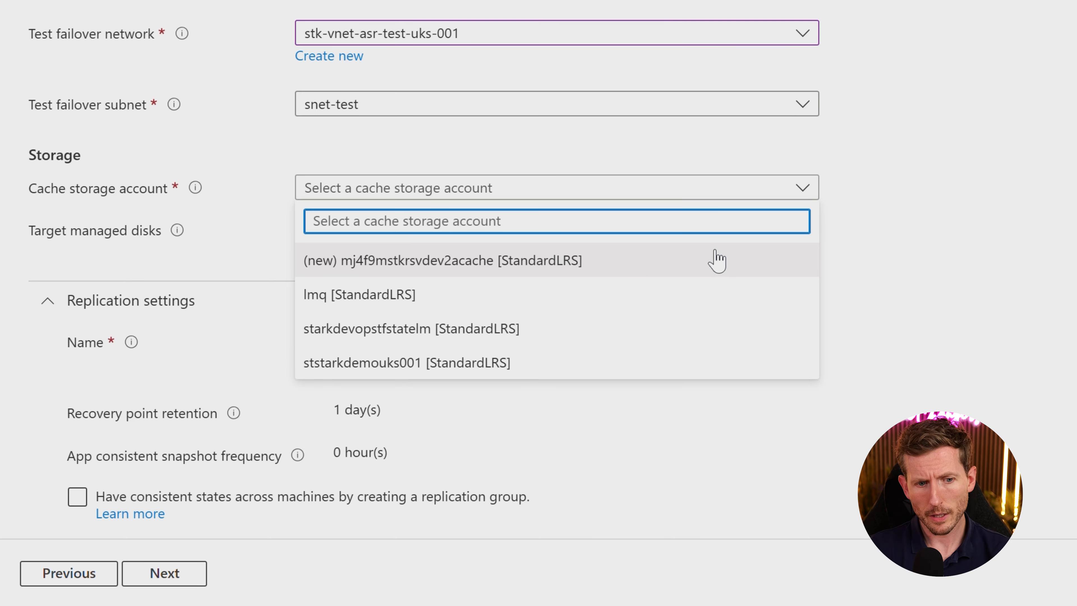
{"action": "left_click", "coordinate": [923, 222]}
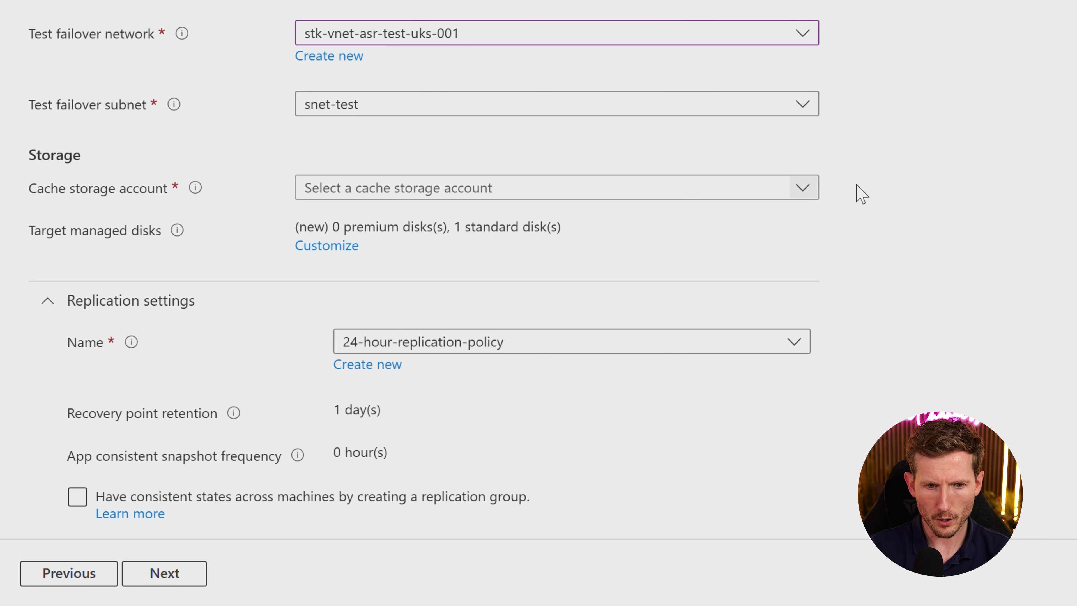
{"action": "left_click", "coordinate": [805, 196]}
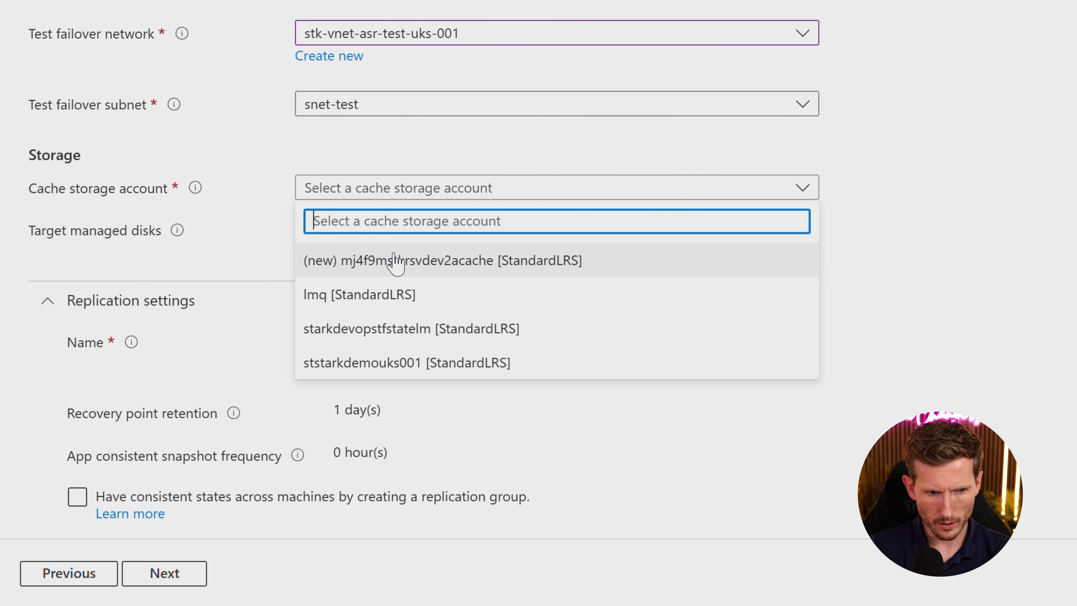
{"action": "left_click", "coordinate": [380, 262]}
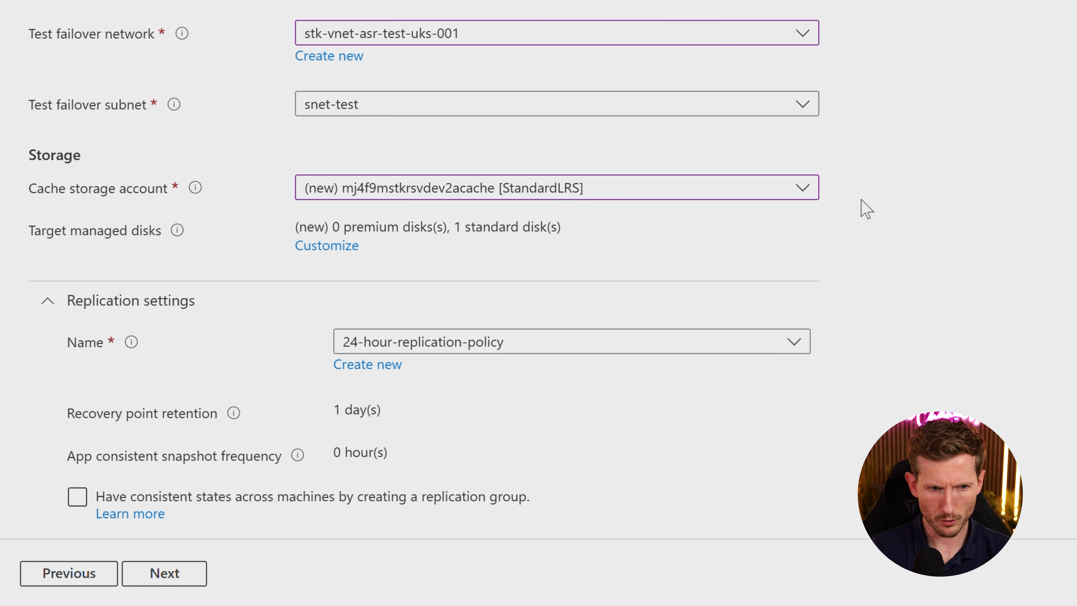
Step: Examine the available replication policies and the settings for creating a new policy, without creating one
{"action": "scroll", "coordinate": [101, 234], "scroll_direction": "down", "scroll_amount": 1}
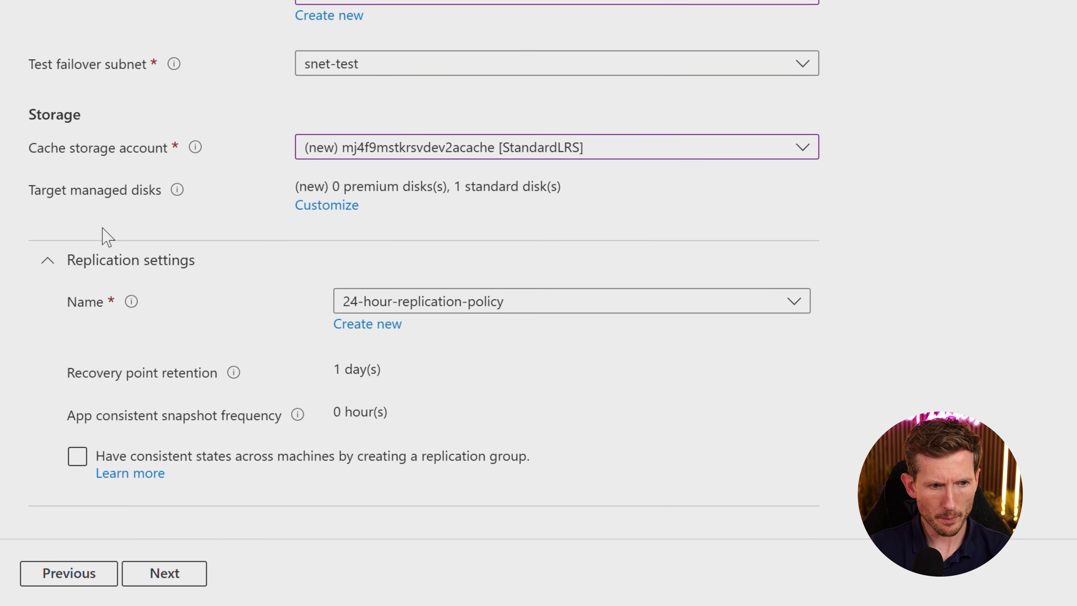
{"action": "left_click", "coordinate": [684, 303]}
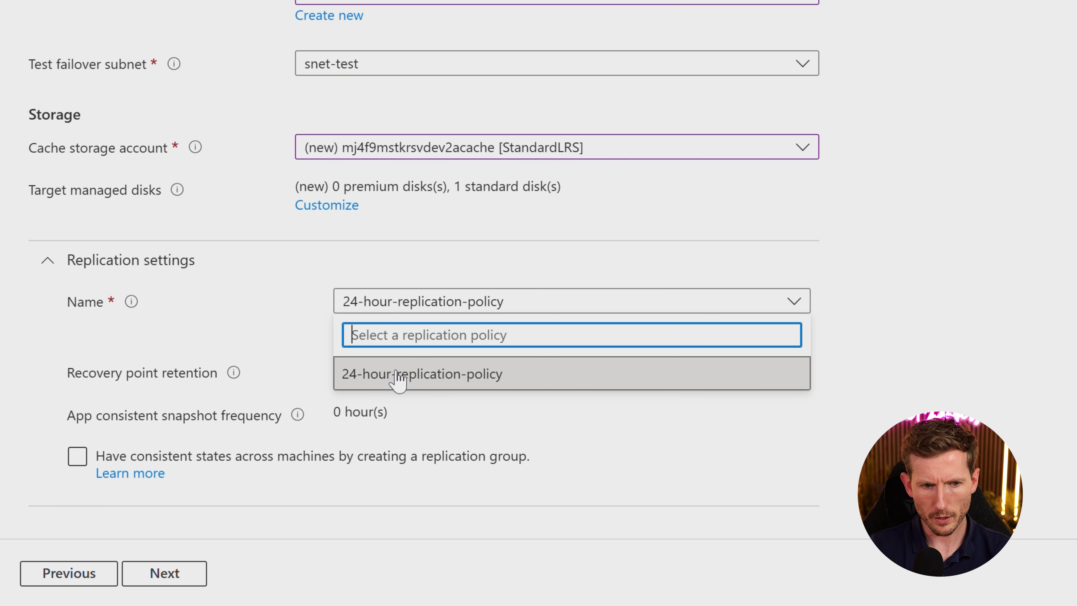
{"action": "left_click", "coordinate": [959, 372]}
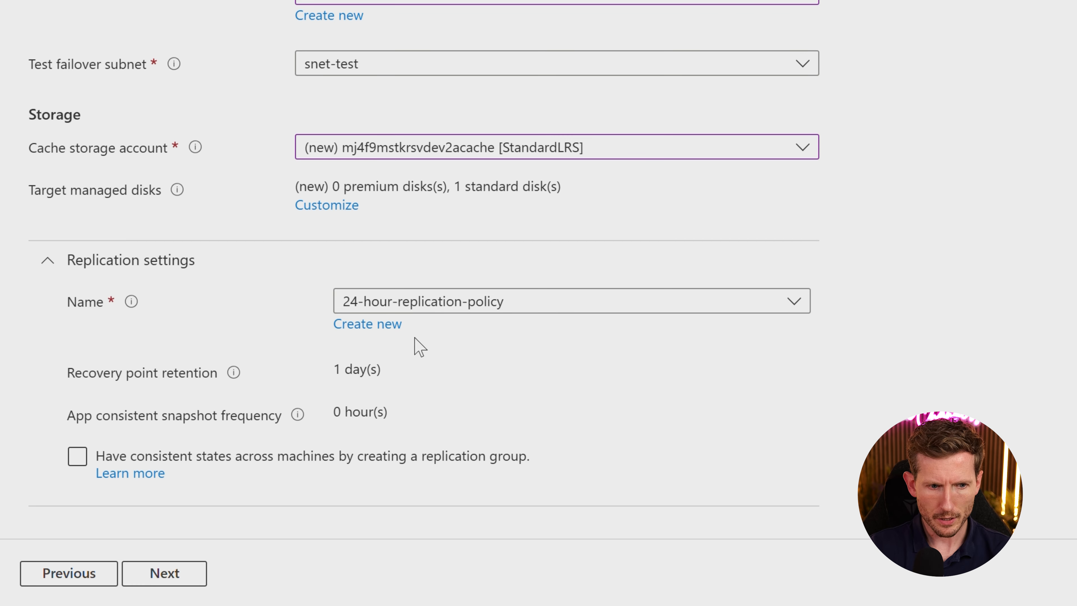
{"action": "left_click", "coordinate": [359, 328]}
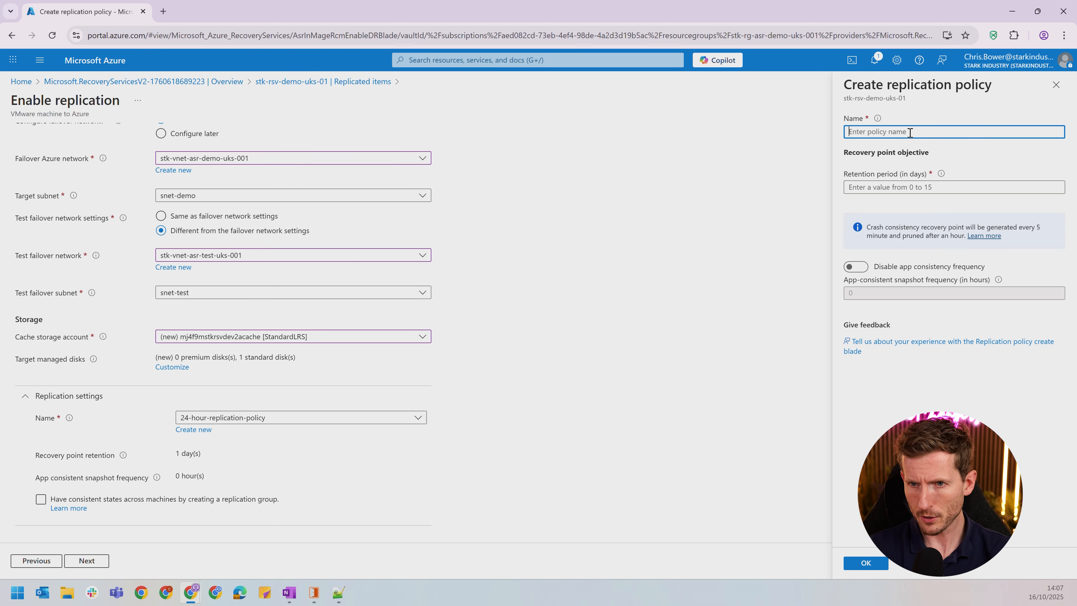
{"action": "left_click", "coordinate": [872, 188]}
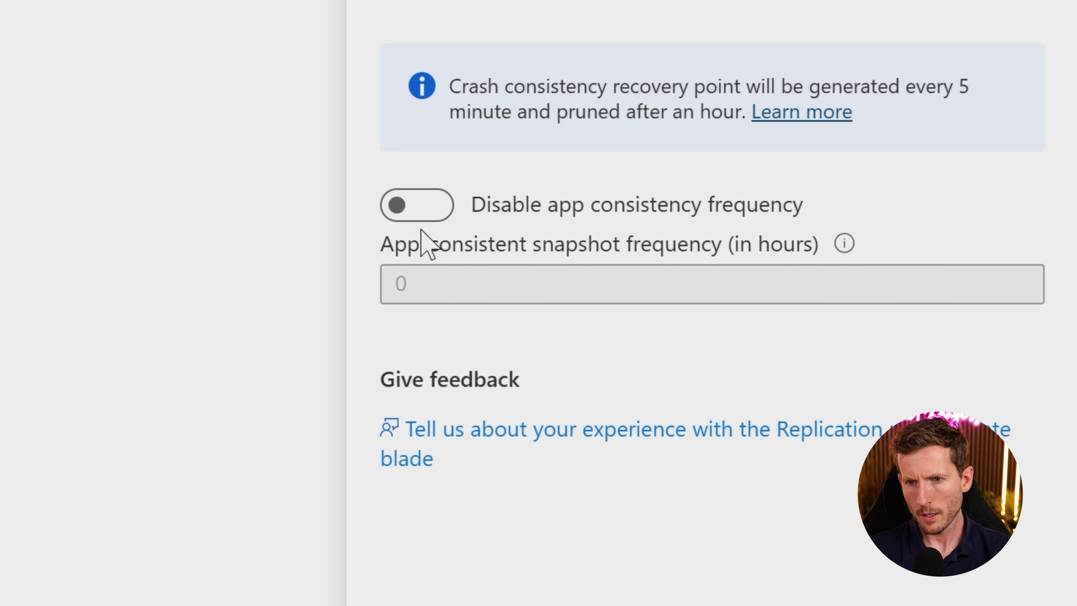
{"action": "left_click", "coordinate": [418, 208]}
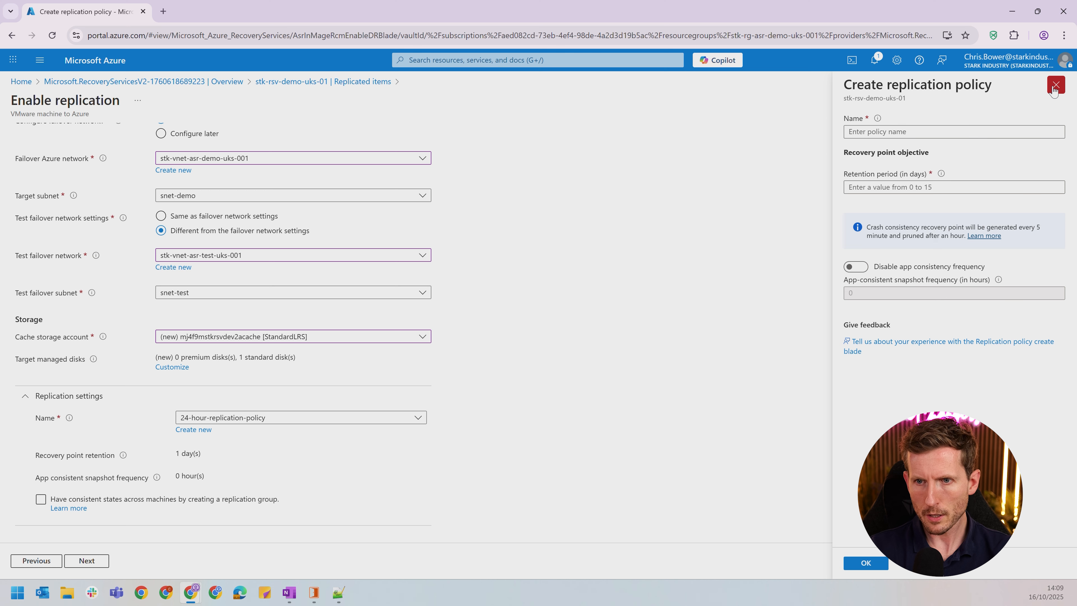
{"action": "left_click", "coordinate": [1056, 84]}
{"action": "left_click", "coordinate": [588, 98]}
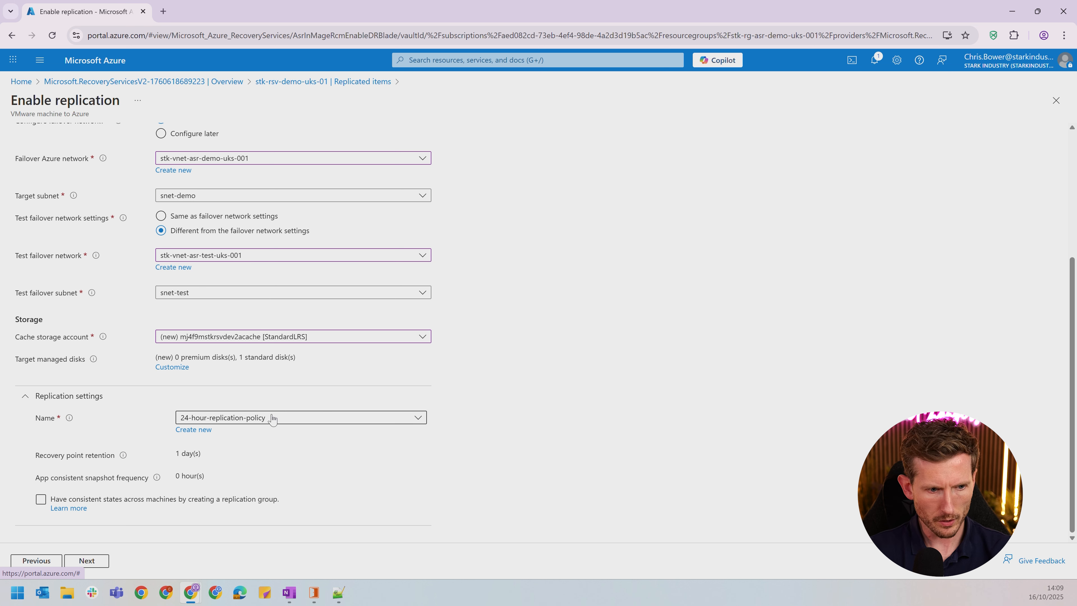
Step: Keep 24-hour-replication-policy, proceed to the review and enable replication
{"action": "left_click", "coordinate": [87, 561]}
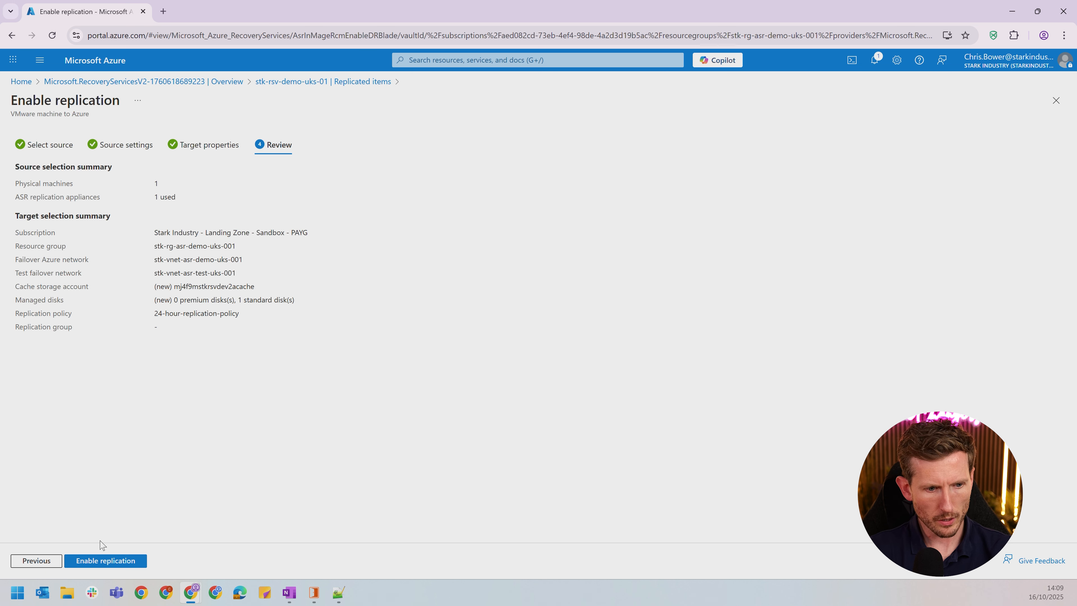
{"action": "left_click", "coordinate": [109, 564]}
Step: Refresh the vault's replicated items list to check for stk-demo-02
{"action": "left_click", "coordinate": [184, 135]}
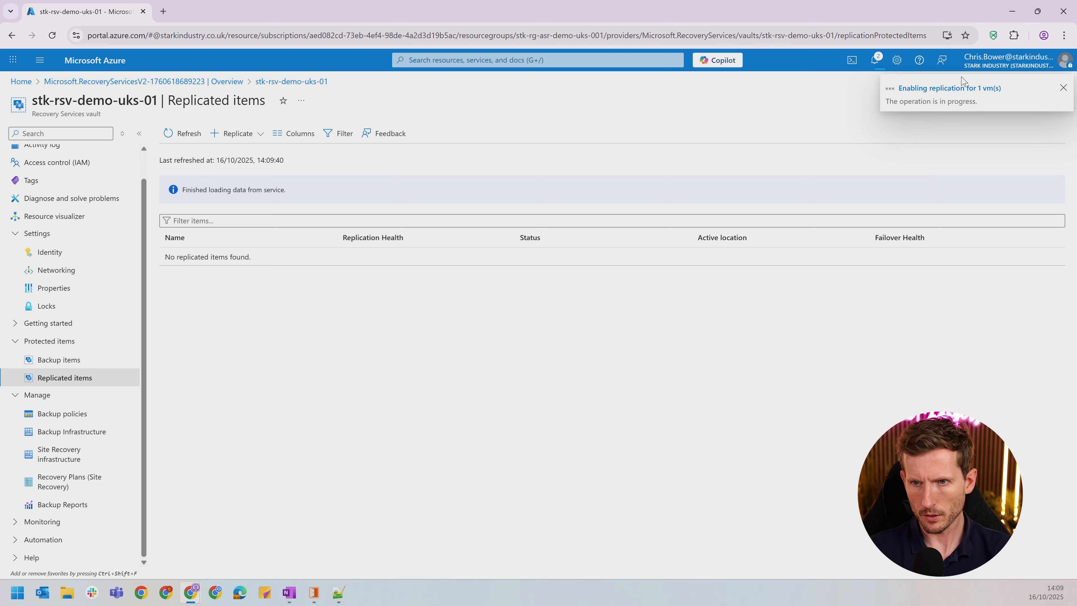
{"action": "left_click", "coordinate": [917, 107]}
{"action": "left_click", "coordinate": [184, 134]}
{"action": "left_click", "coordinate": [487, 285]}
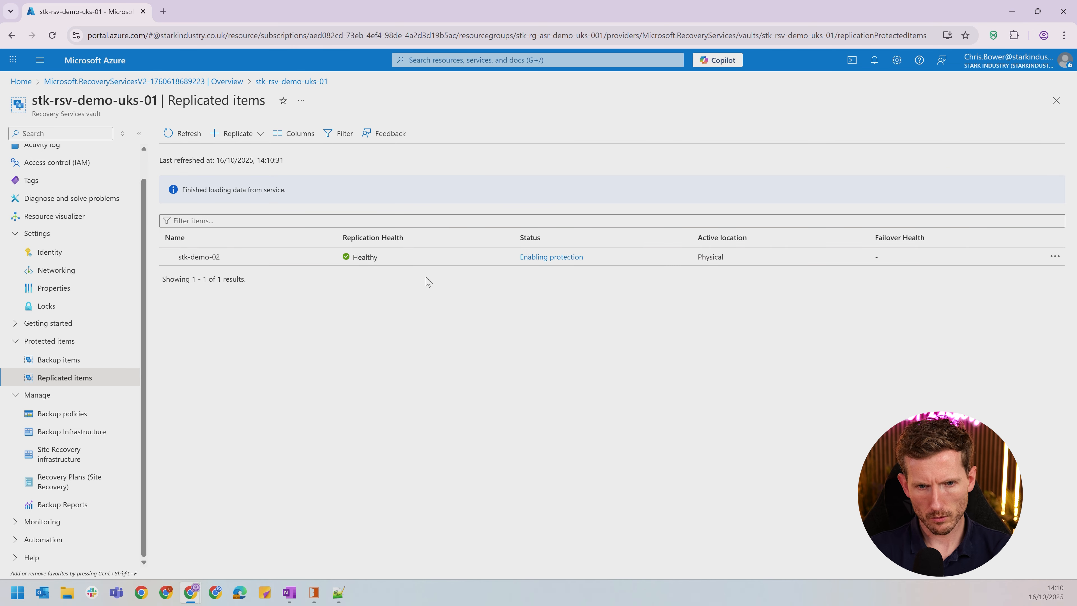
Step: Open the Enable replication job for stk-demo-02 and examine its stages, especially the Mobility Service installation
{"action": "left_click", "coordinate": [561, 262]}
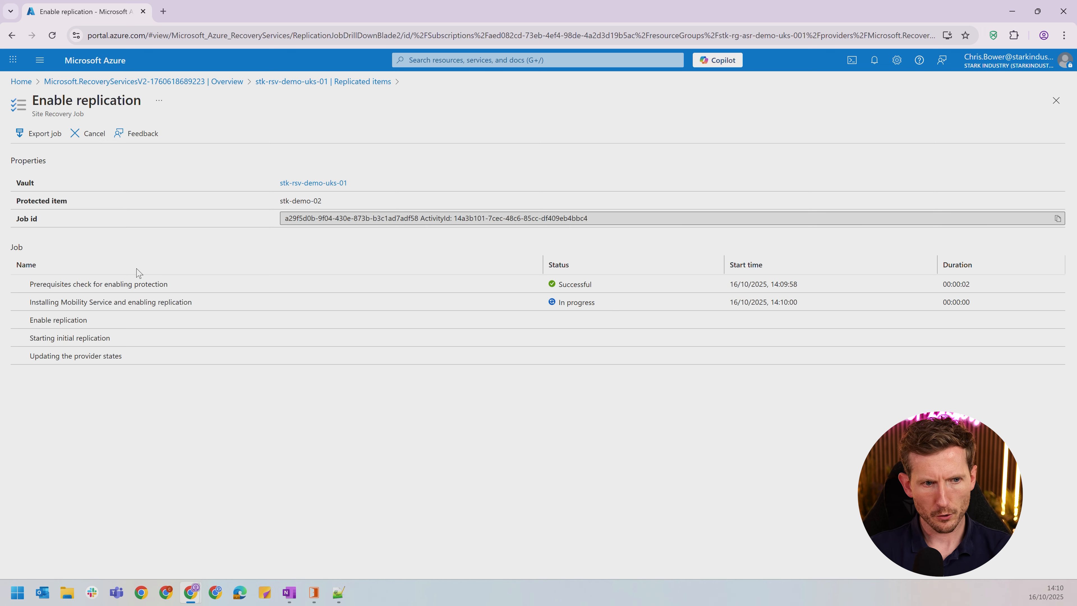
{"action": "left_click_drag", "start_coordinate": [36, 301], "coordinate": [547, 293]}
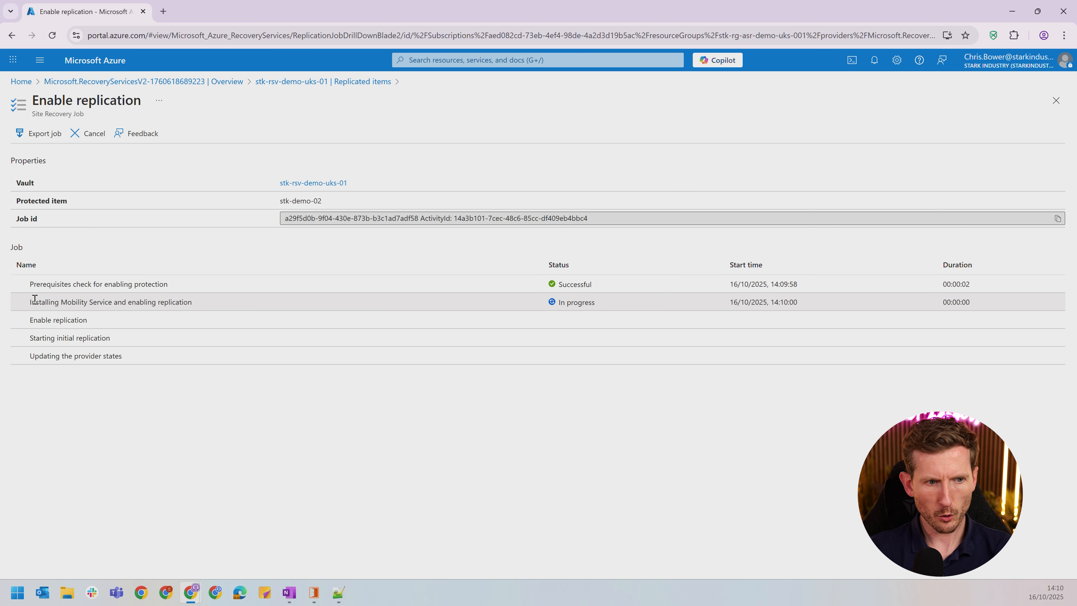
{"action": "left_click", "coordinate": [532, 293]}
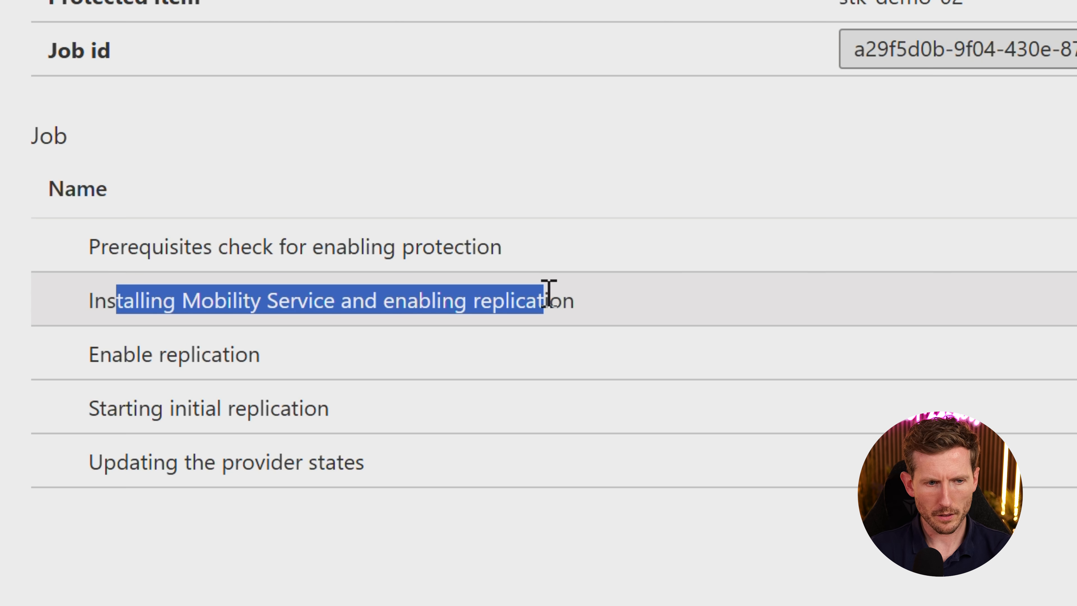
{"action": "left_click", "coordinate": [533, 300]}
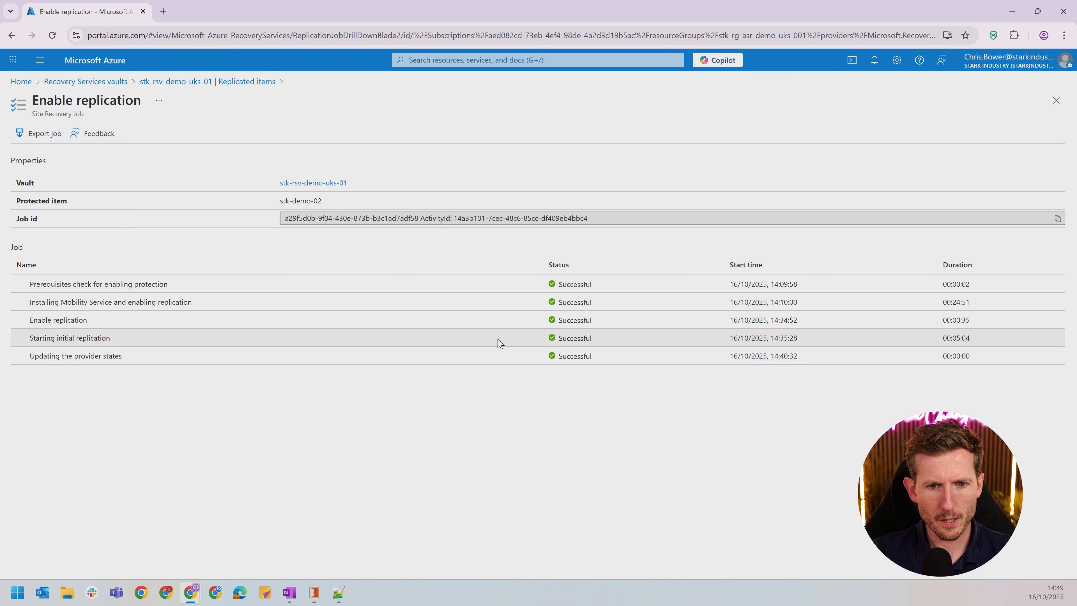
Step: Return to the replicated items of stk-rsv-demo-uks-01 and refresh the list to check the synchronization status of stk-demo-02
{"action": "left_click", "coordinate": [244, 82]}
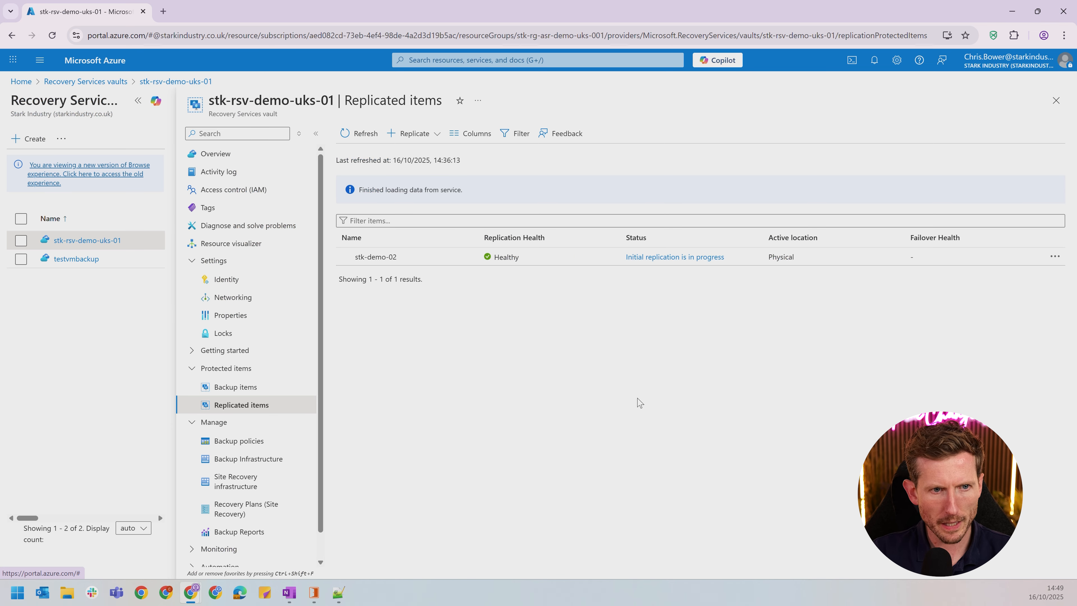
{"action": "left_click", "coordinate": [358, 133]}
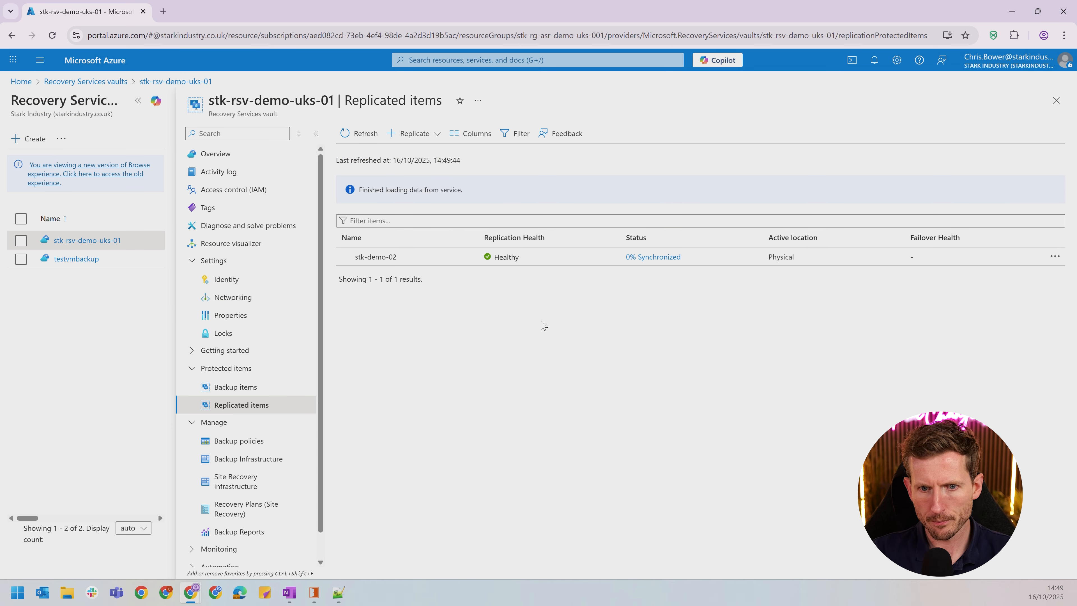
{"action": "mouse_move", "coordinate": [662, 258]}
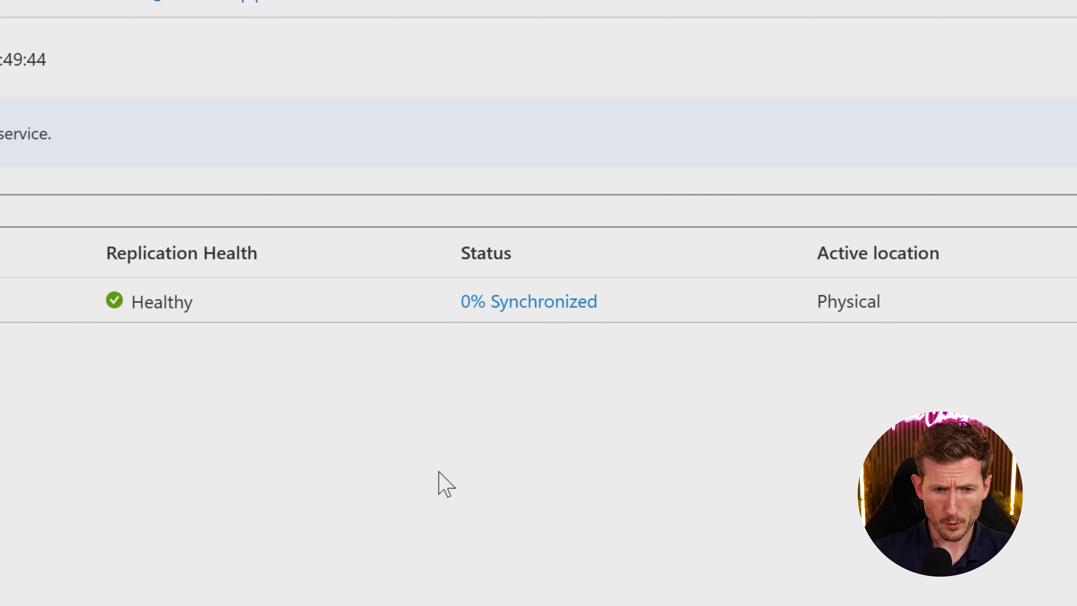